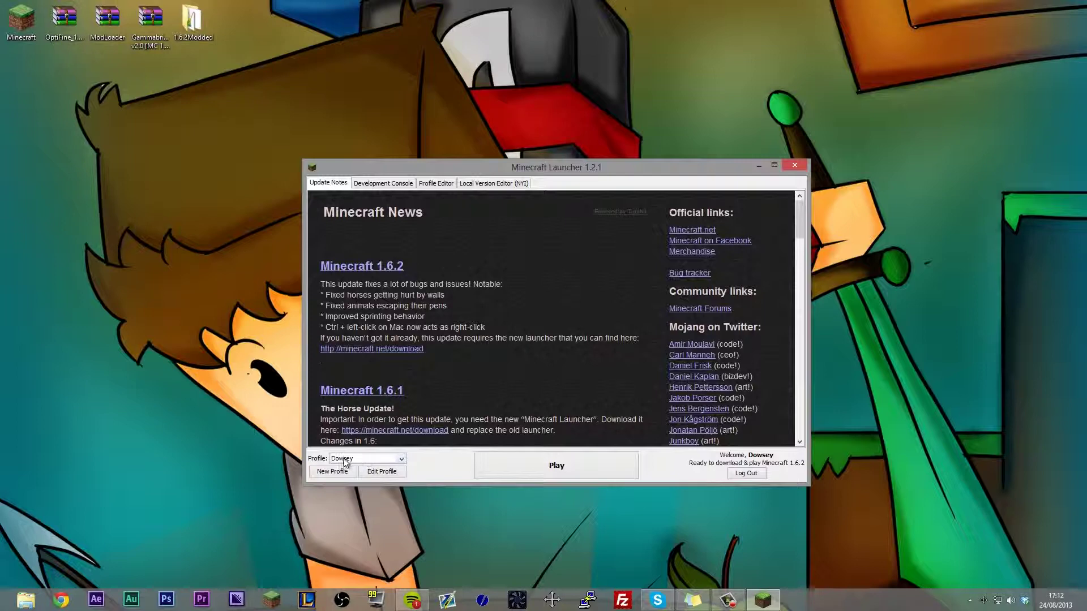
Rename the current launcher profile as "Latest Version" and save the profile
{"action": "left_click", "coordinate": [394, 474]}
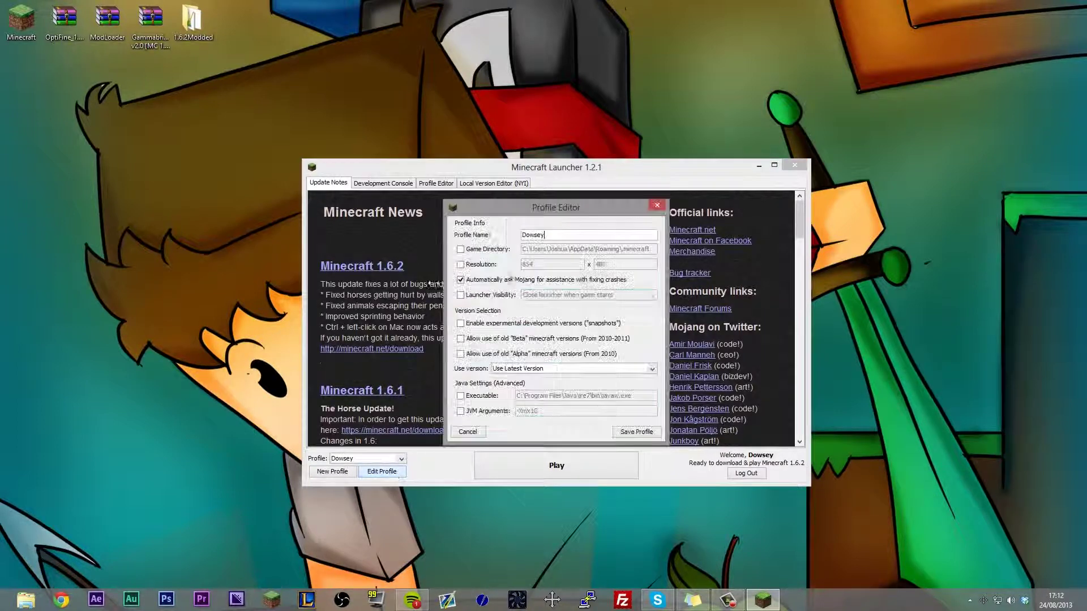
{"action": "type", "text": "Latest Verio"}
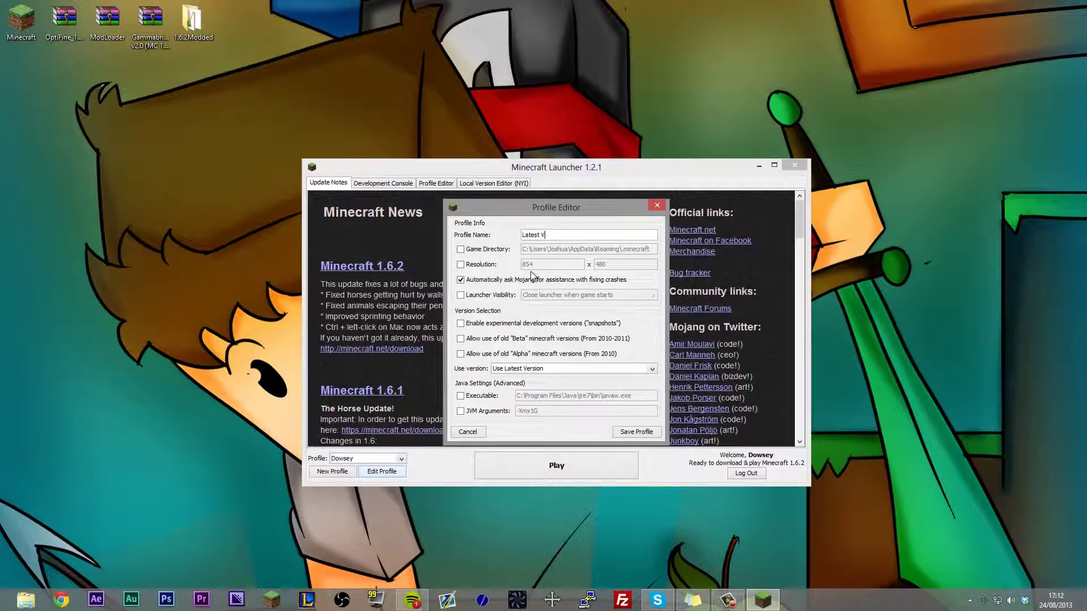
{"action": "key", "text": "BackSpace"}
{"action": "key", "text": "BackSpace"}
{"action": "type", "text": "sion"}
{"action": "left_click", "coordinate": [634, 432]}
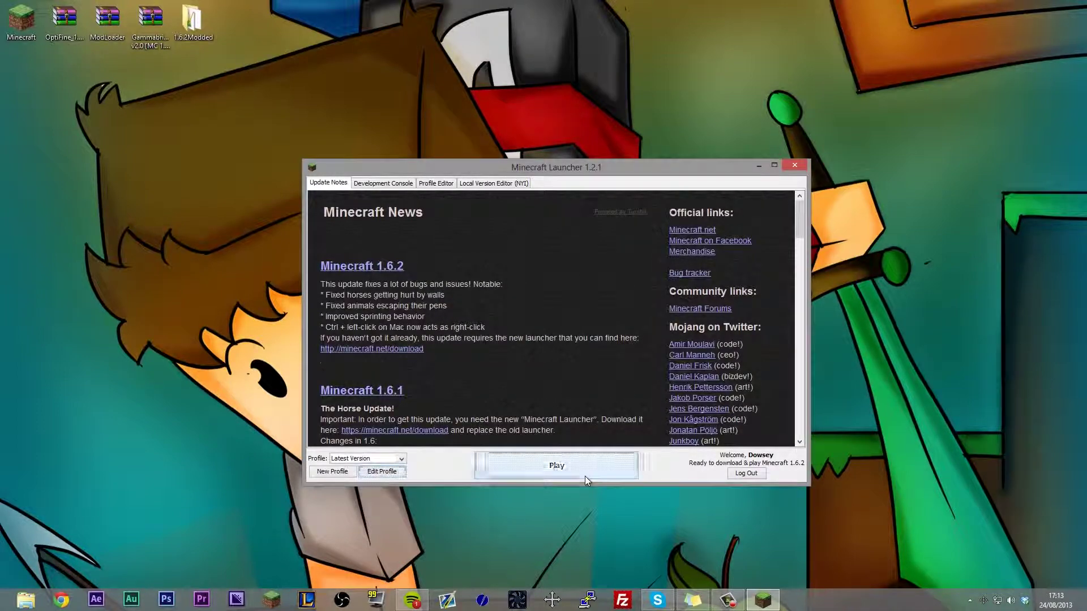
Launch Minecraft 1.6.2 with this profile and close the game once its title screen has loaded
{"action": "left_click", "coordinate": [586, 476]}
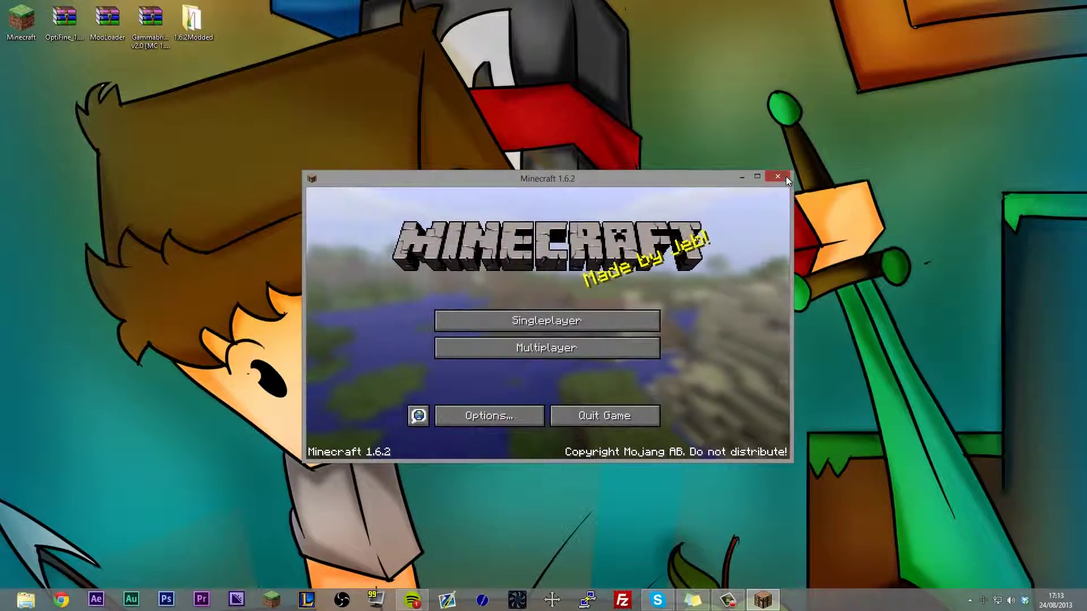
{"action": "left_click", "coordinate": [785, 177]}
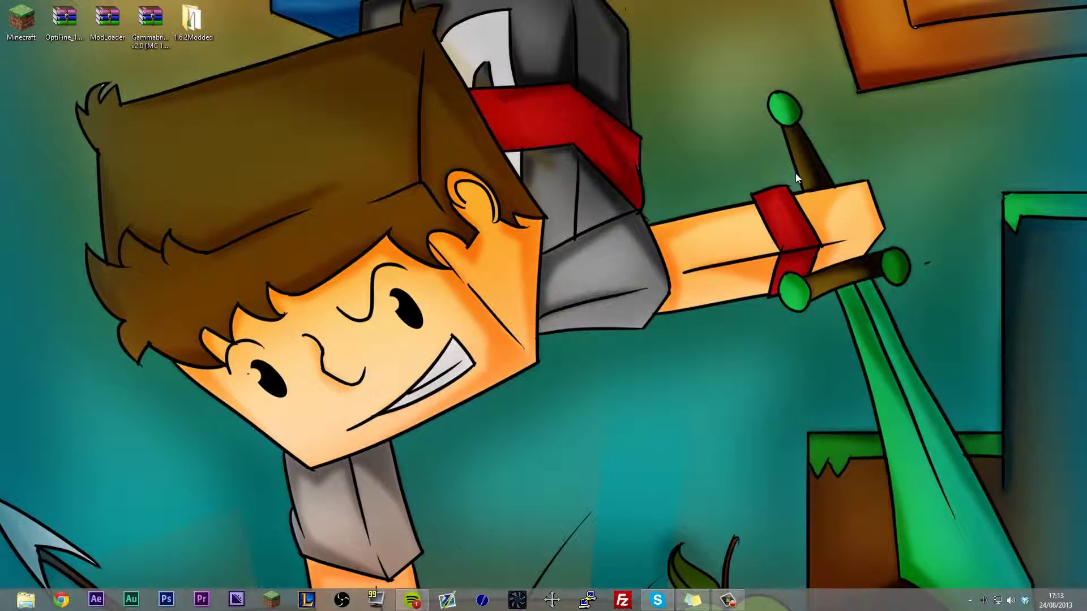
Open the Minecraft data folder by running %appdata%/.minecraft
{"action": "key", "text": "super+r"}
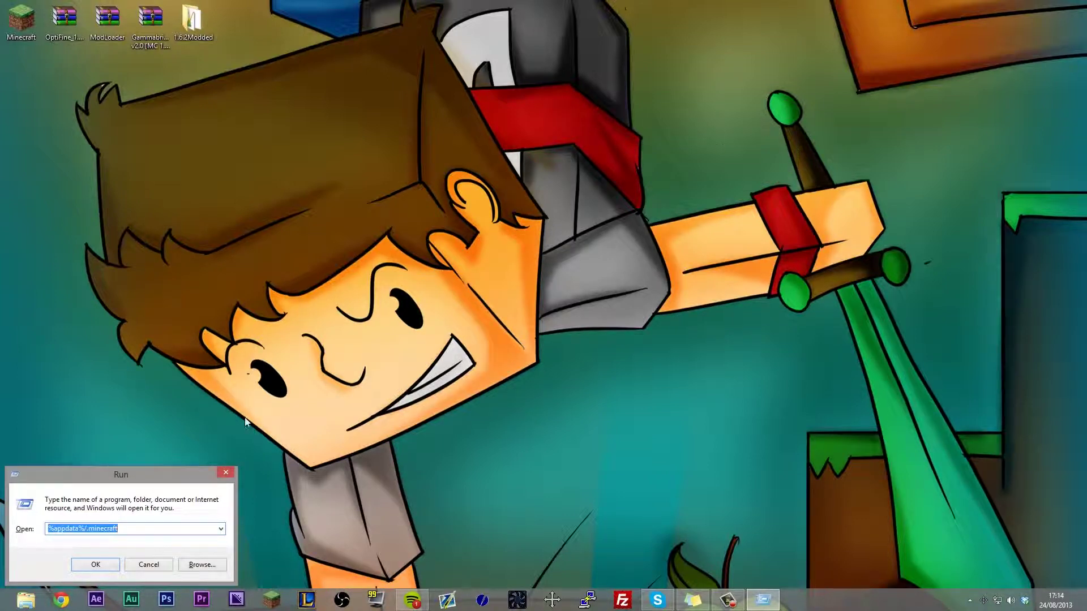
{"action": "left_click_drag", "start_coordinate": [166, 480], "coordinate": [708, 162]}
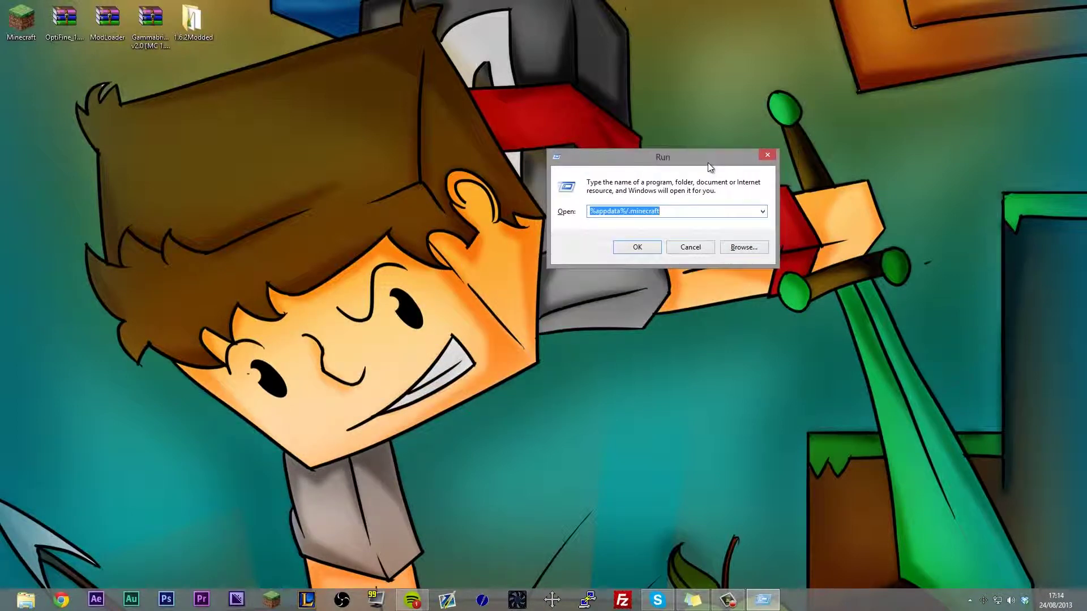
{"action": "left_click_drag", "start_coordinate": [672, 159], "coordinate": [752, 105]}
{"action": "left_click", "coordinate": [746, 157]}
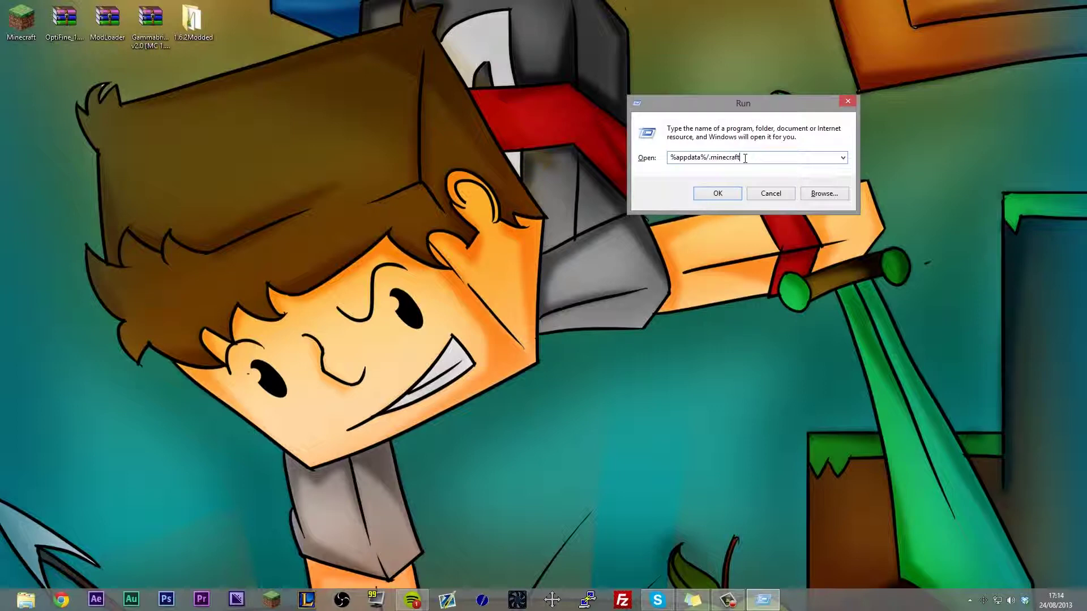
{"action": "left_click_drag", "start_coordinate": [746, 157], "coordinate": [656, 170]}
{"action": "type", "text": "%a"}
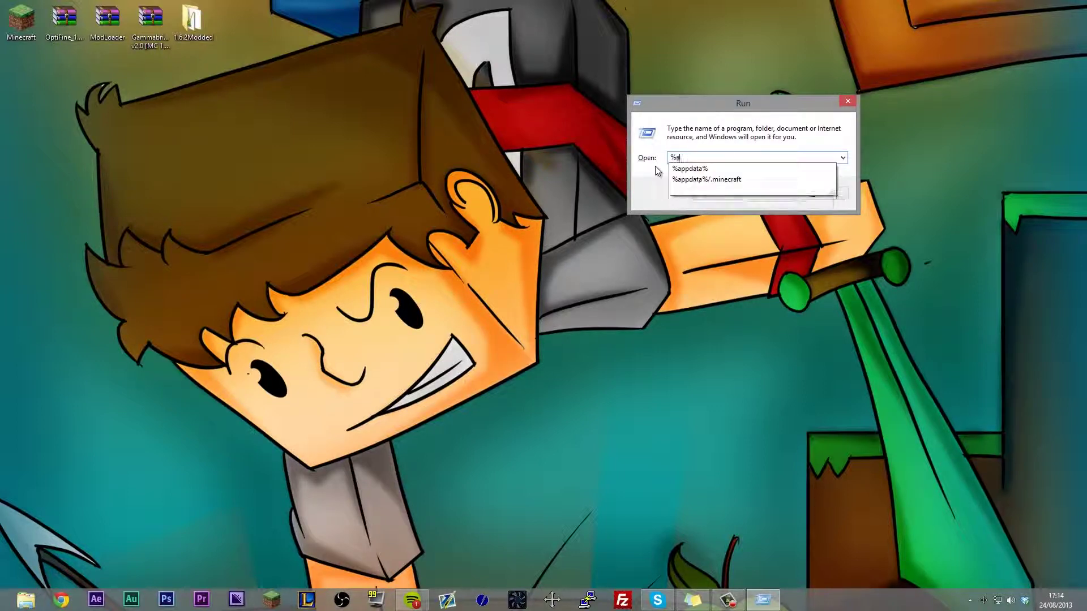
{"action": "type", "text": "ppdata%/.minecraft"}
{"action": "key", "text": "Return"}
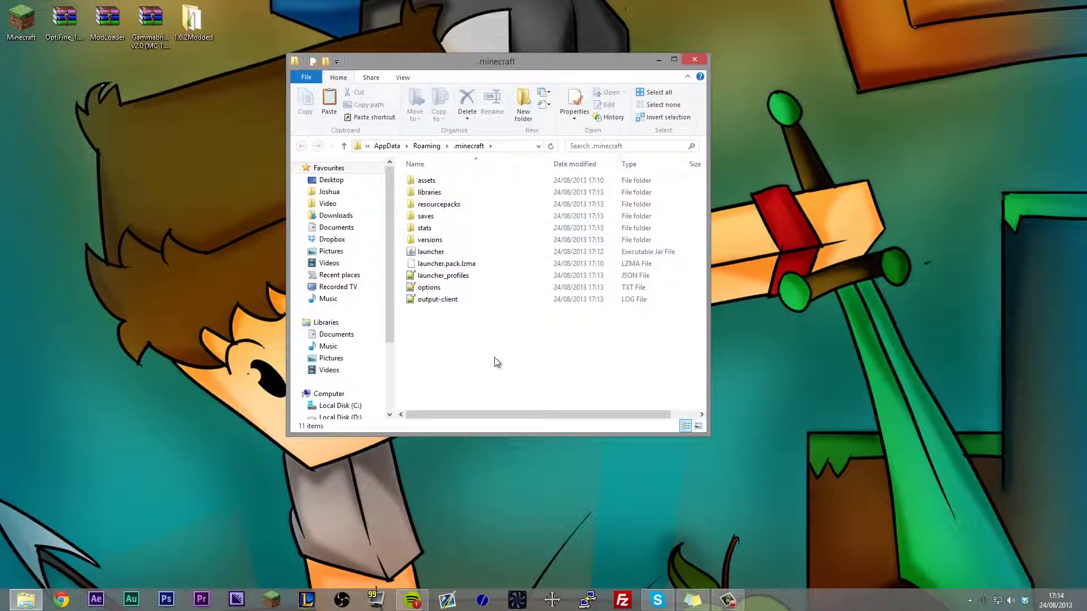
Make a duplicate of the 1.6.2 folder inside the versions folder
{"action": "double_click", "coordinate": [435, 240]}
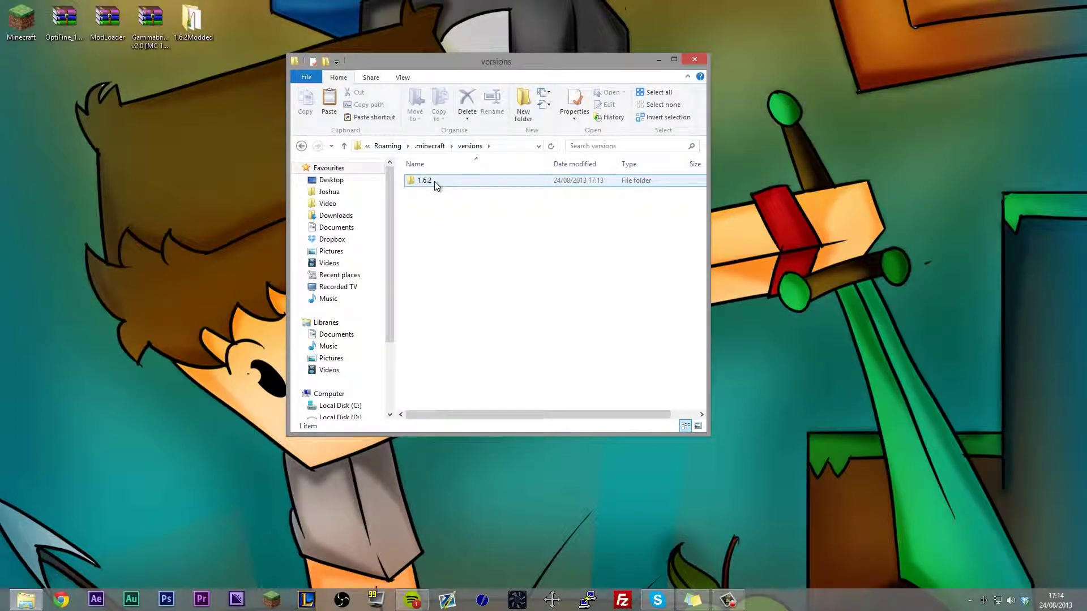
{"action": "double_click", "coordinate": [421, 181]}
{"action": "left_click", "coordinate": [474, 150]}
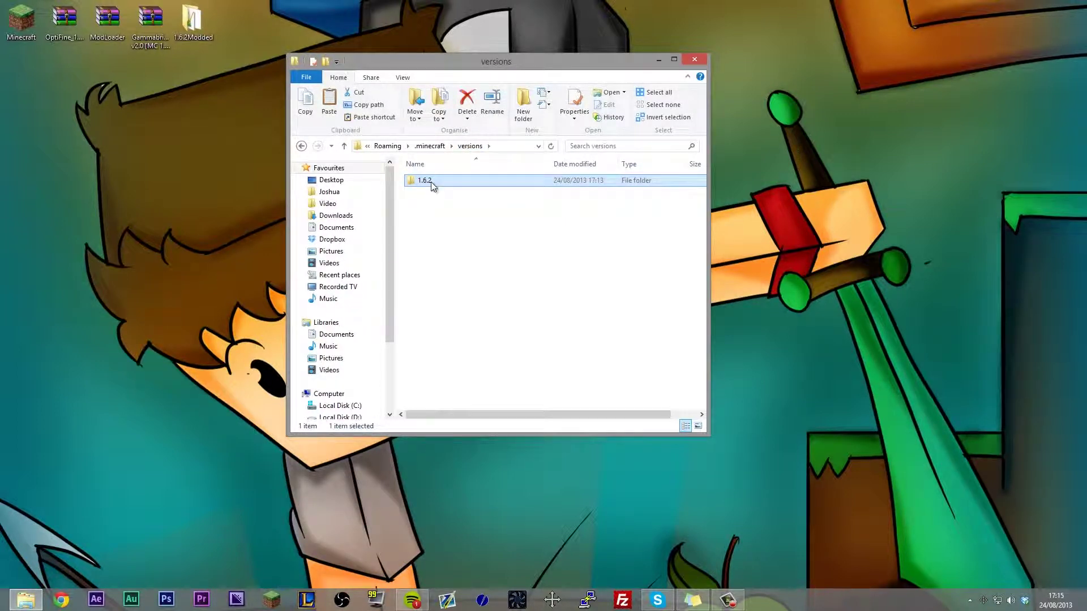
{"action": "key", "text": "ctrl+c"}
{"action": "key", "text": "ctrl+v"}
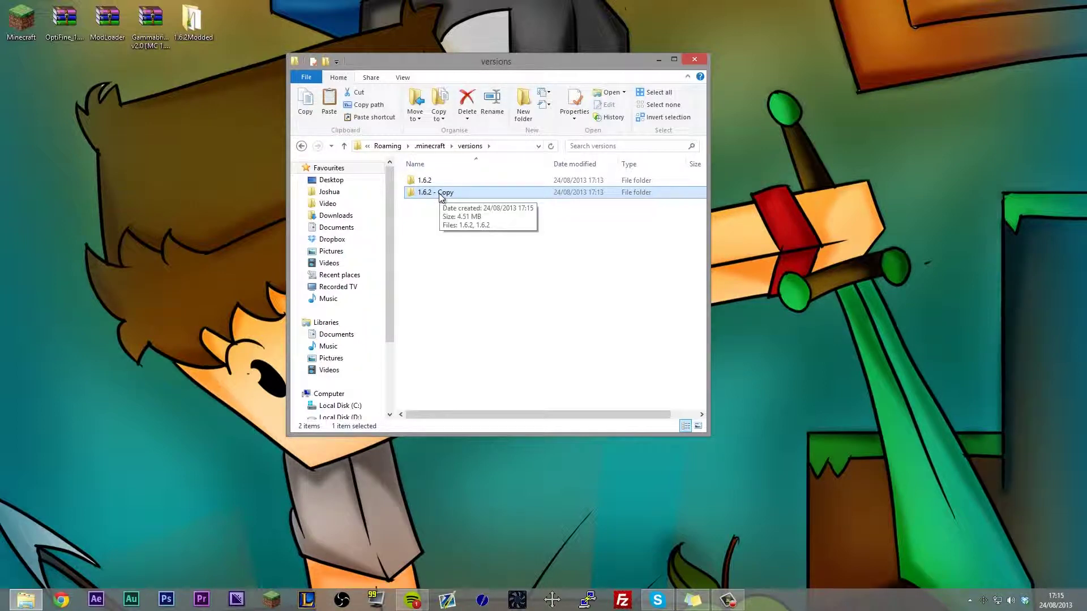
Rename the duplicated version folder as 1.6.2Modloader
{"action": "left_click", "coordinate": [441, 197]}
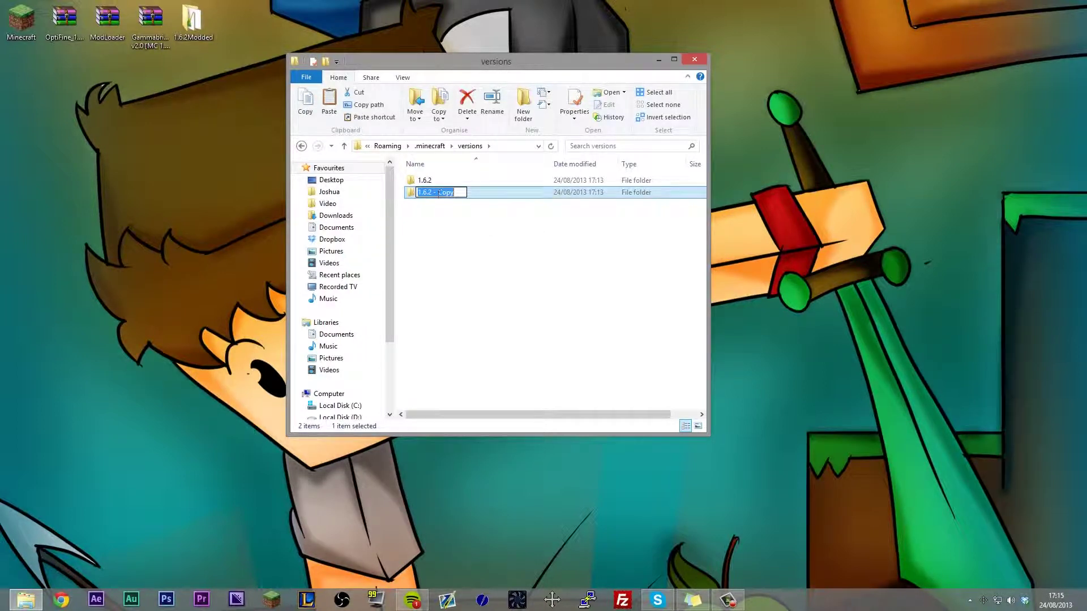
{"action": "left_click", "coordinate": [431, 193]}
{"action": "left_click_drag", "start_coordinate": [431, 193], "coordinate": [477, 193]}
{"action": "key", "text": "BackSpace"}
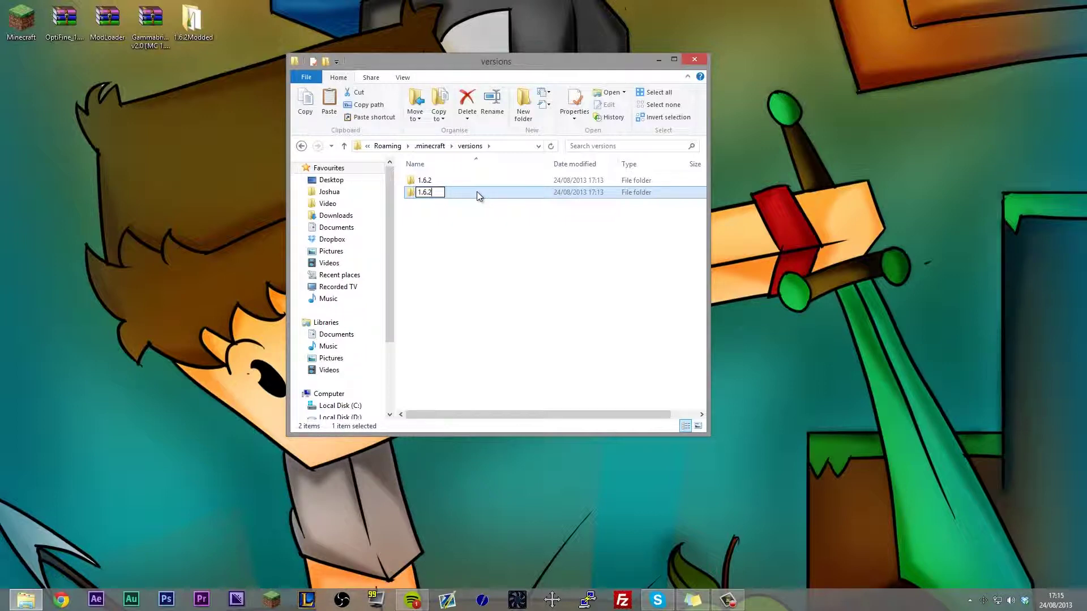
{"action": "type", "text": "Moo"}
{"action": "type", "text": "loader"}
{"action": "key", "text": "Return"}
{"action": "left_click", "coordinate": [457, 196]}
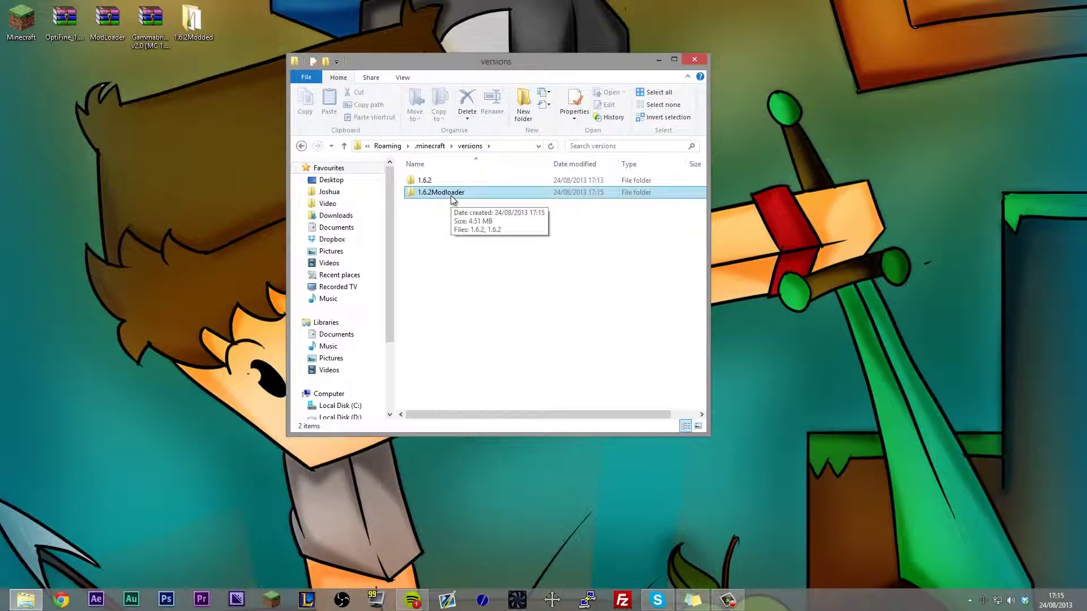
Rename both the jar and the JSON file inside the 1.6.2Modloader folder as 1.6.2Modloader
{"action": "double_click", "coordinate": [452, 196]}
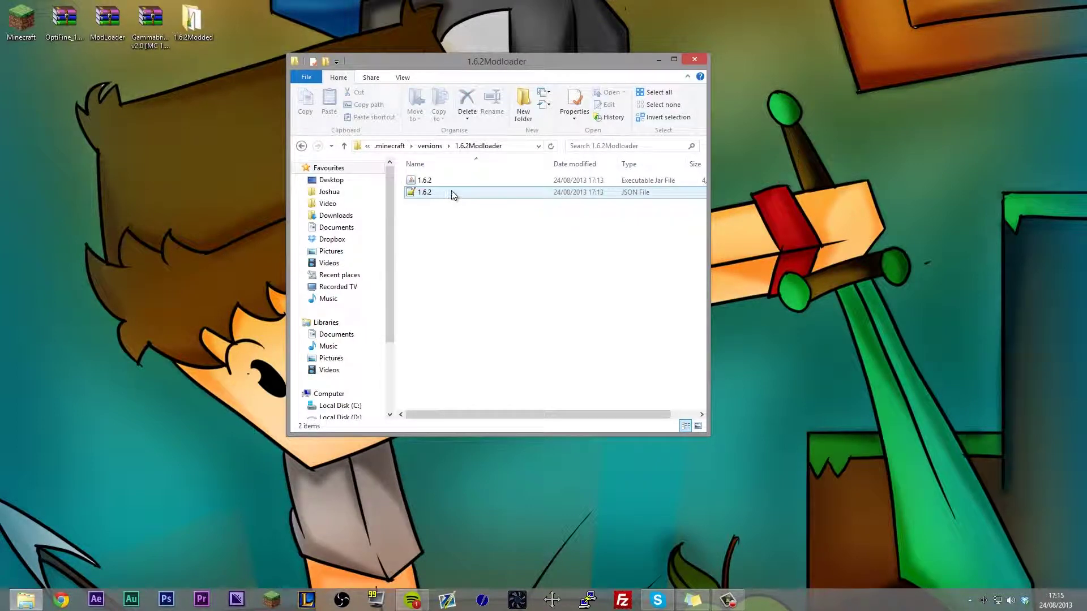
{"action": "left_click", "coordinate": [424, 182]}
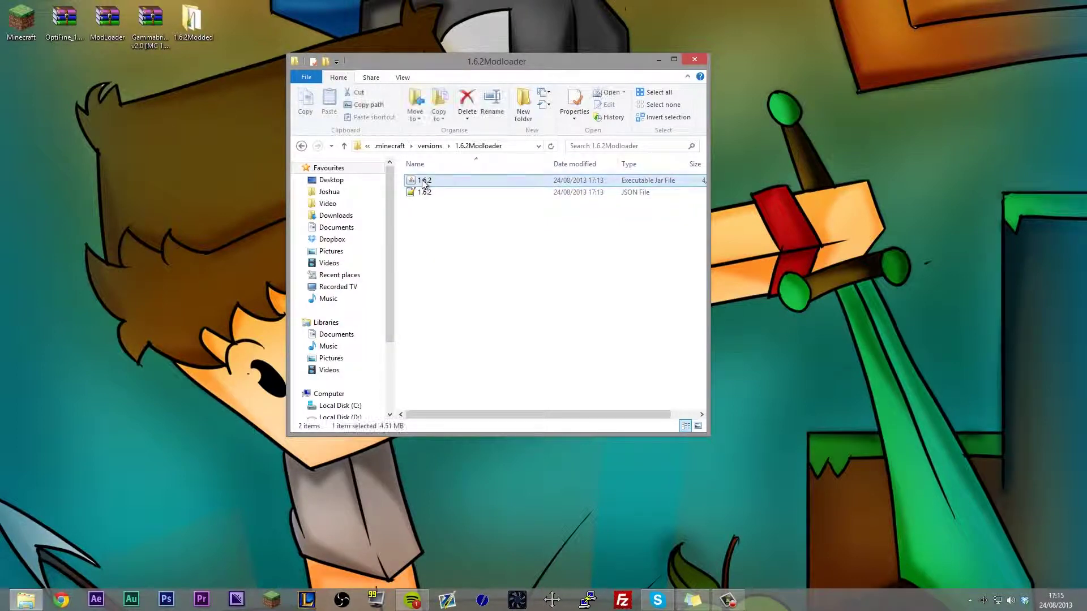
{"action": "left_click", "coordinate": [423, 183]}
{"action": "key", "text": "ctrl+v"}
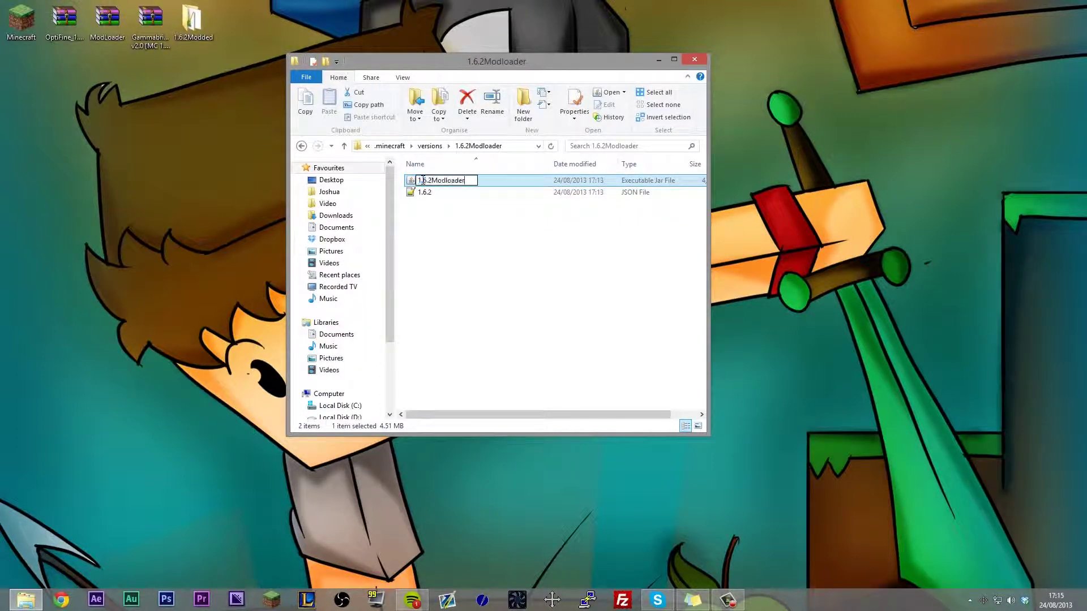
{"action": "left_click", "coordinate": [421, 206]}
{"action": "left_click", "coordinate": [426, 183]}
{"action": "left_click", "coordinate": [426, 183]}
{"action": "key", "text": "ctrl+v"}
{"action": "left_click", "coordinate": [422, 209]}
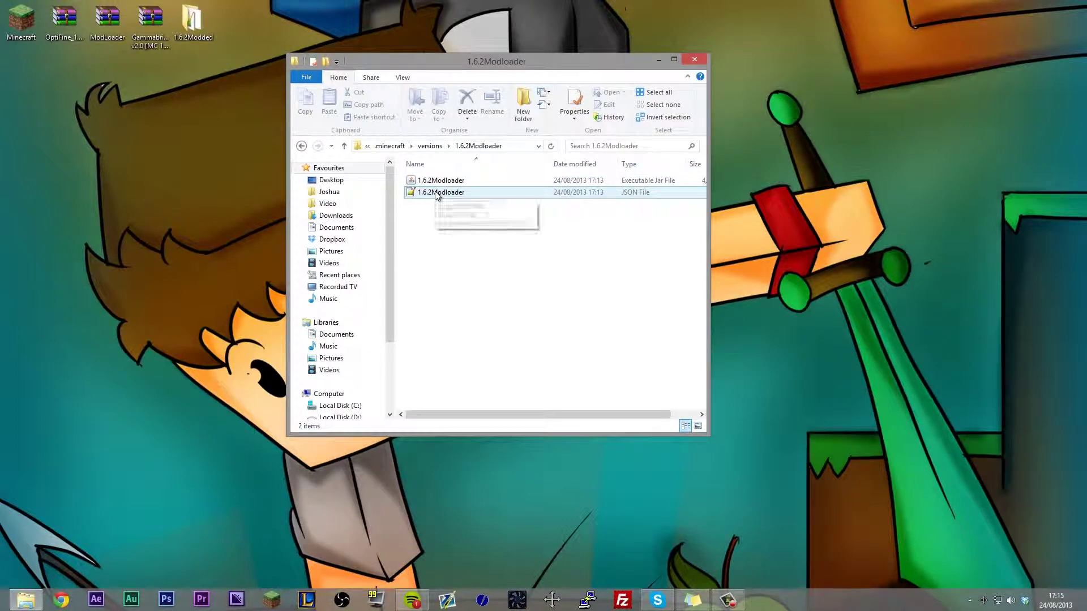
Open the 1.6.2Modloader JSON file for editing and set its id value to 1.6.2Modloader
{"action": "left_click", "coordinate": [437, 195]}
{"action": "double_click", "coordinate": [437, 194]}
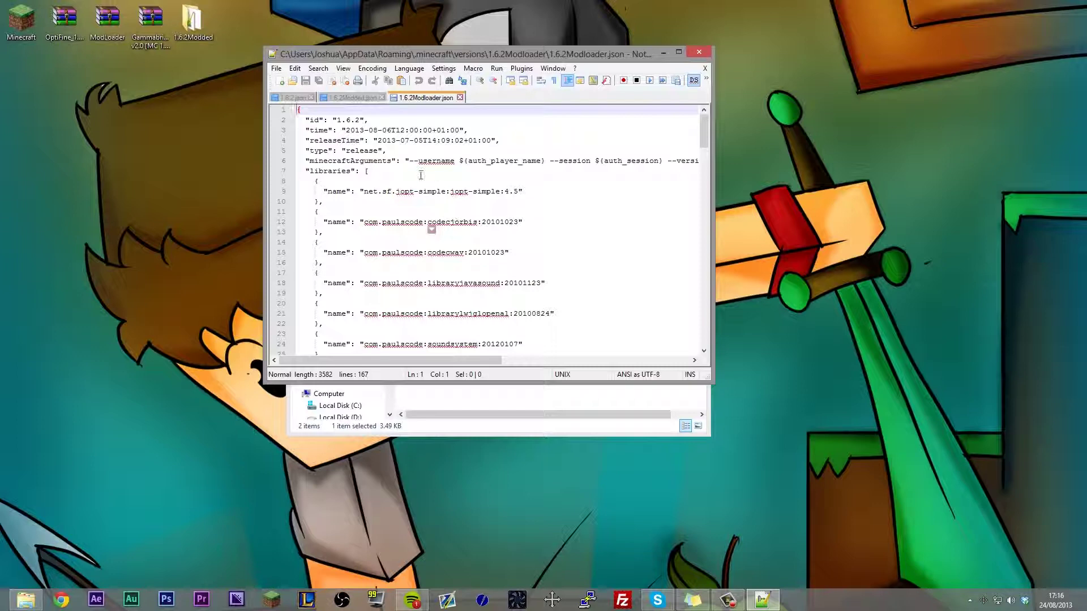
{"action": "scroll", "coordinate": [426, 291], "scroll_direction": "down", "scroll_amount": 17}
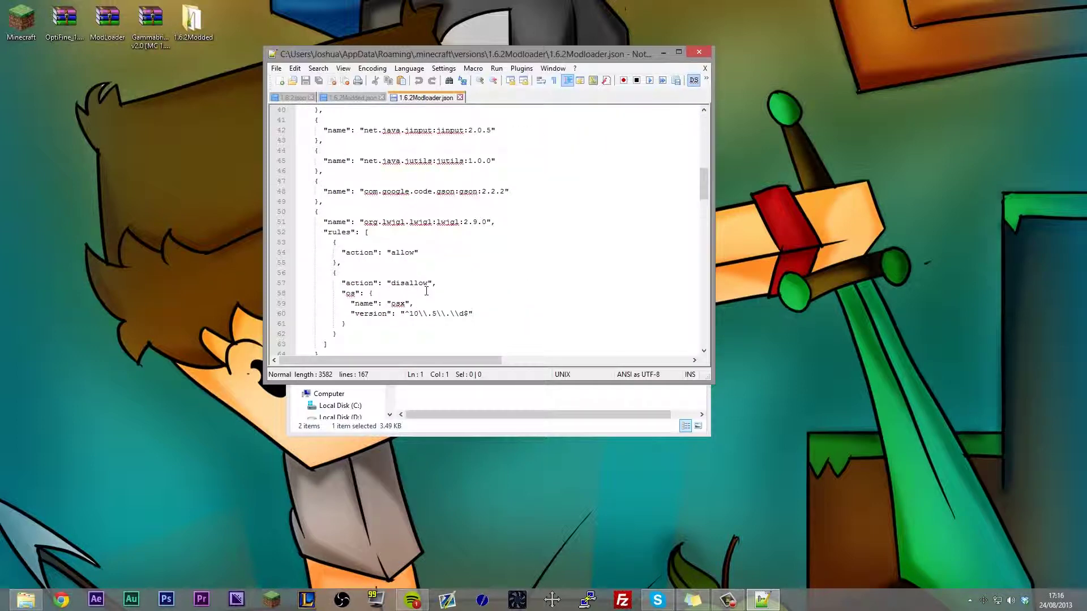
{"action": "scroll", "coordinate": [426, 291], "scroll_direction": "down", "scroll_amount": 5}
{"action": "left_click_drag", "start_coordinate": [704, 218], "coordinate": [701, 125]}
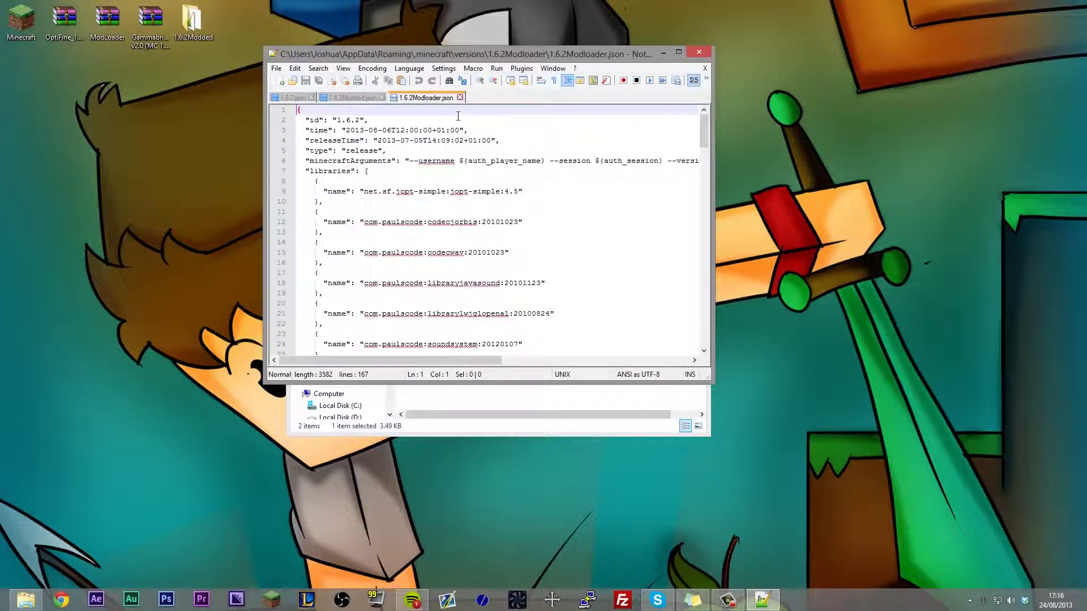
{"action": "double_click", "coordinate": [315, 120]}
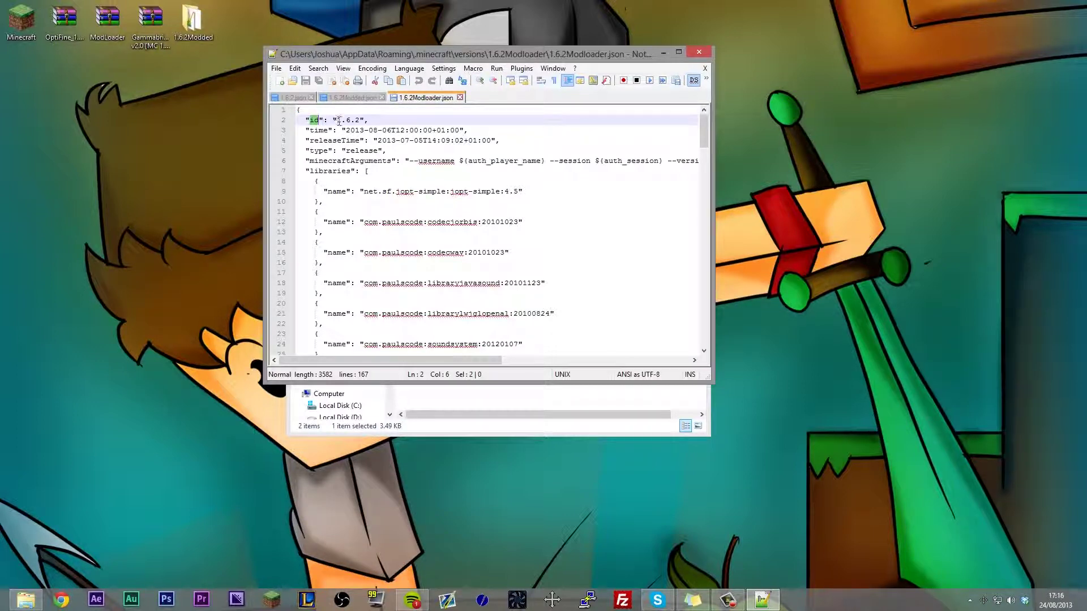
{"action": "left_click_drag", "start_coordinate": [338, 120], "coordinate": [359, 116]}
{"action": "key", "text": "ctrl+v"}
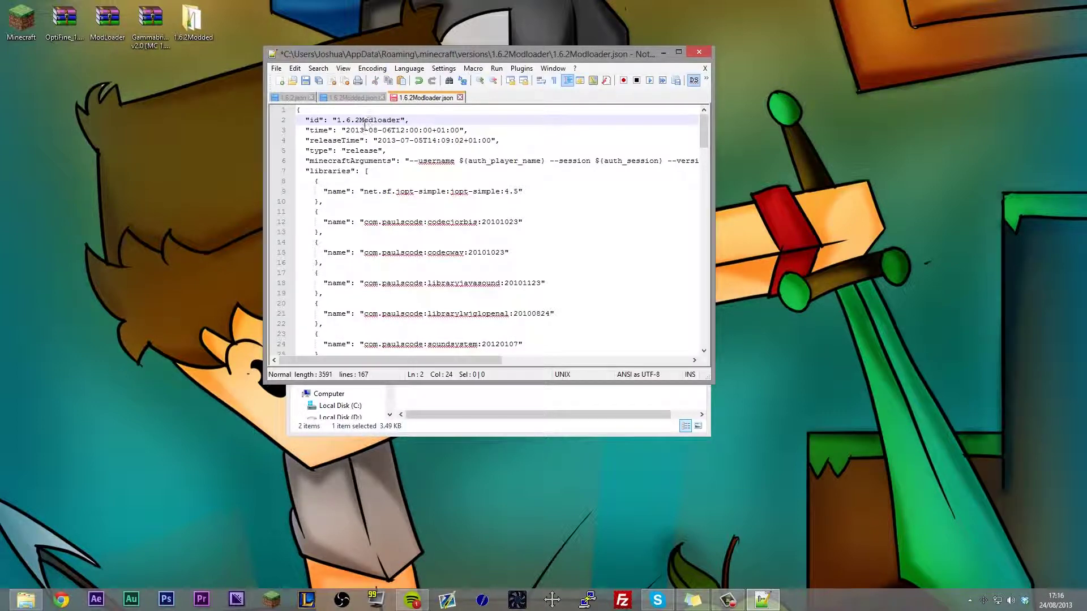
Set the year to 2012 in both the time and releaseTime values of the JSON file
{"action": "left_click", "coordinate": [321, 132]}
{"action": "left_click", "coordinate": [320, 141]}
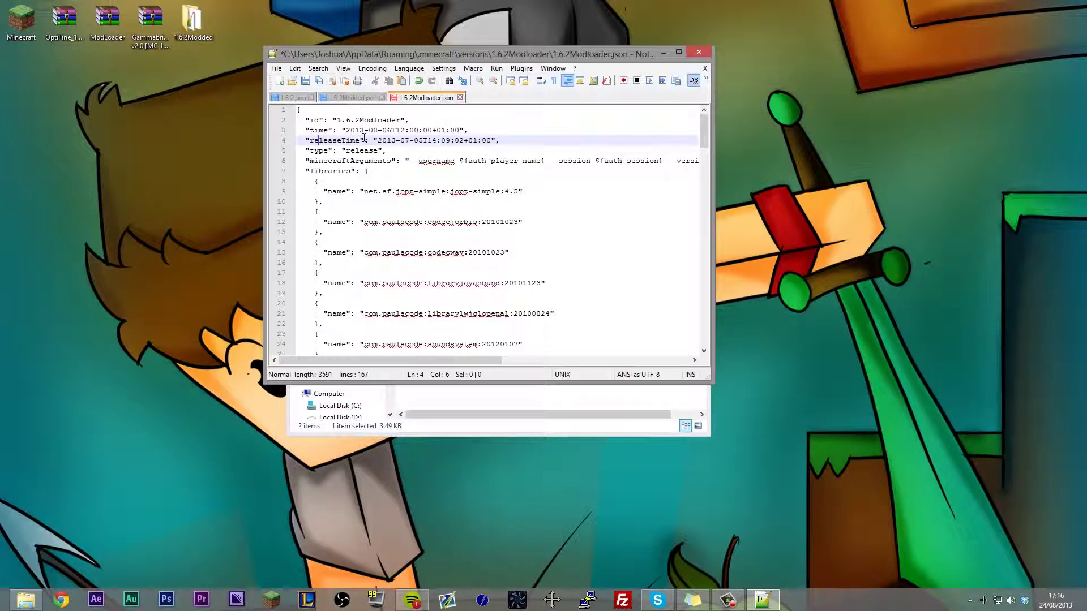
{"action": "left_click_drag", "start_coordinate": [342, 130], "coordinate": [346, 140]}
{"action": "double_click", "coordinate": [345, 141]}
{"action": "left_click", "coordinate": [344, 143]}
{"action": "left_click", "coordinate": [364, 130]}
{"action": "key", "text": "BackSpace"}
{"action": "type", "text": "2"}
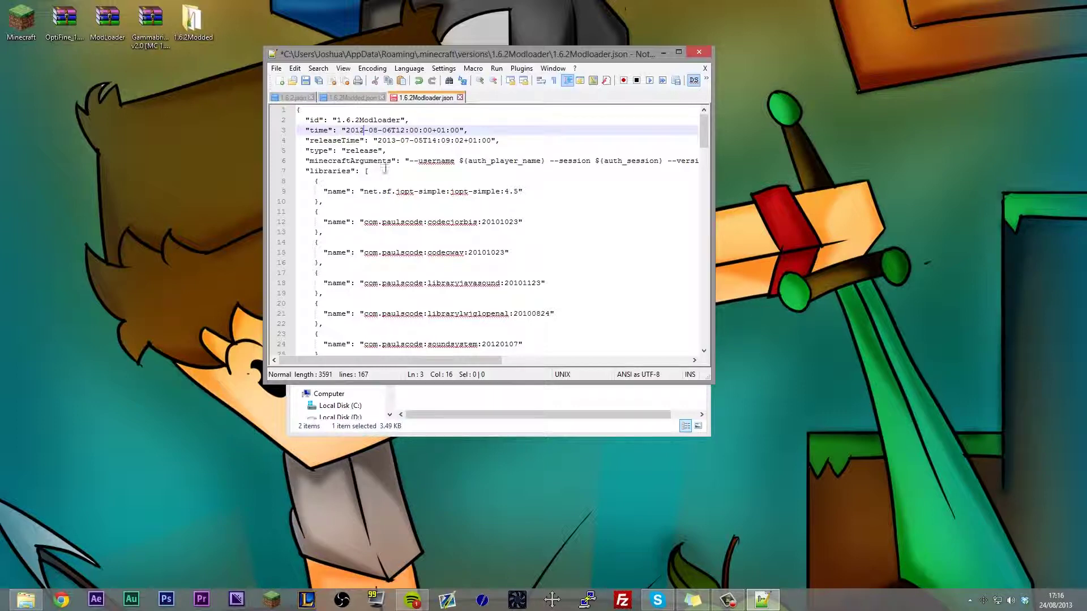
{"action": "left_click", "coordinate": [398, 141]}
{"action": "key", "text": "BackSpace"}
{"action": "type", "text": "2"}
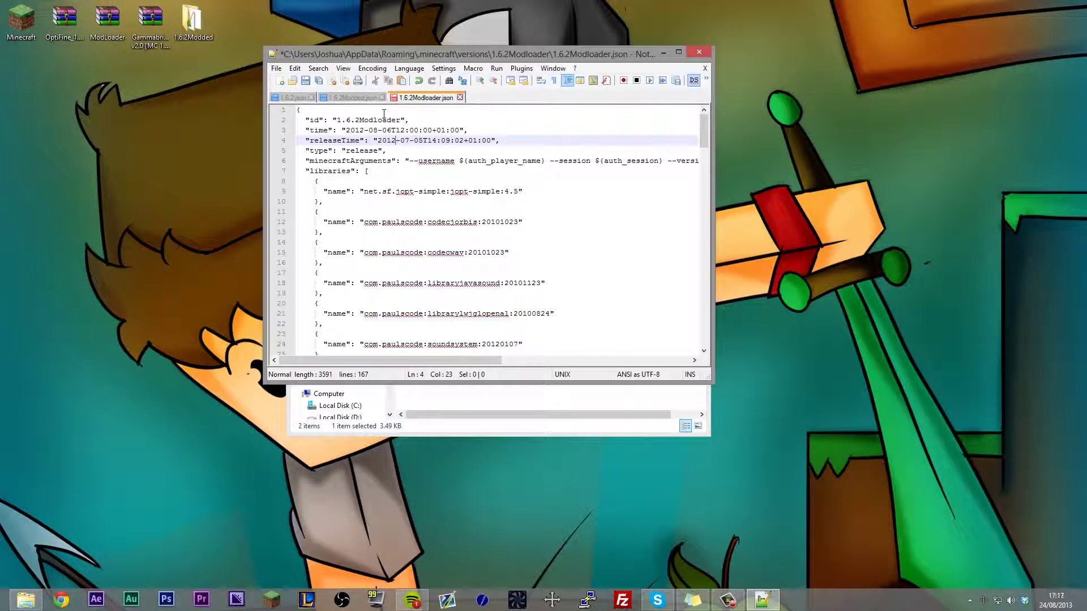
Save the edited JSON file and close the text editor
{"action": "key", "text": "ctrl+s"}
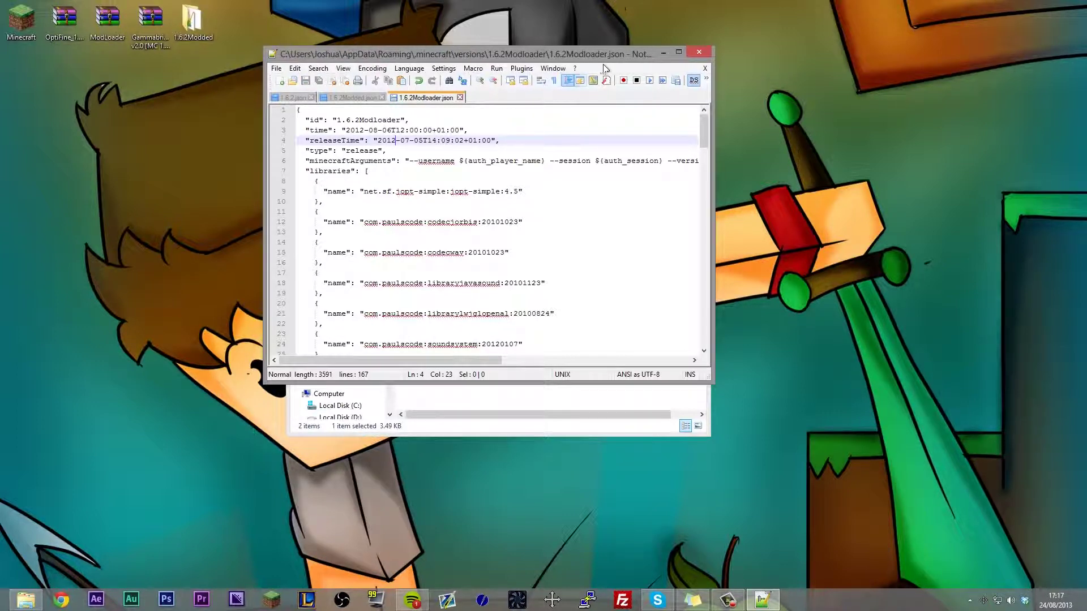
{"action": "left_click", "coordinate": [699, 51]}
{"action": "left_click", "coordinate": [544, 238]}
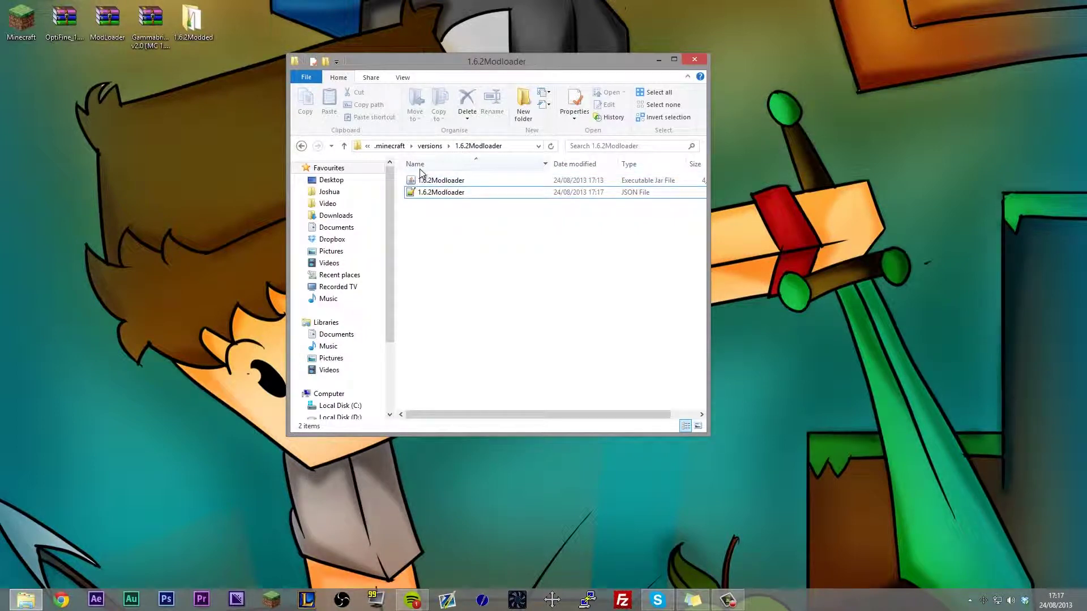
Open the 1.6.2Modloader jar file as an archive in WinRAR and dismiss the licence reminder
{"action": "left_click", "coordinate": [435, 180]}
{"action": "right_click", "coordinate": [435, 180]}
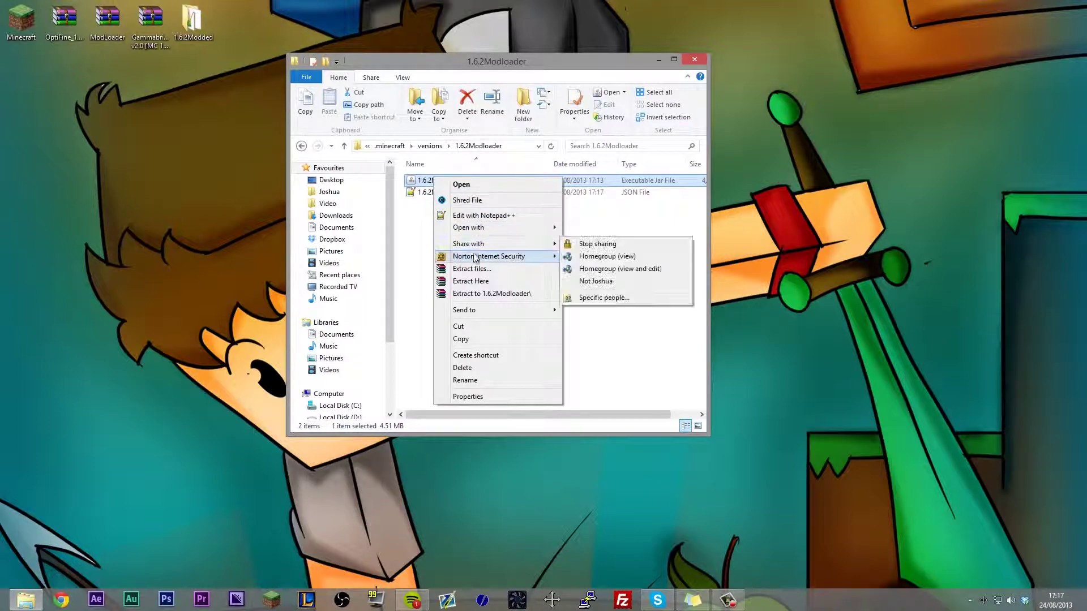
{"action": "mouse_move", "coordinate": [481, 229]}
{"action": "left_click", "coordinate": [583, 239]}
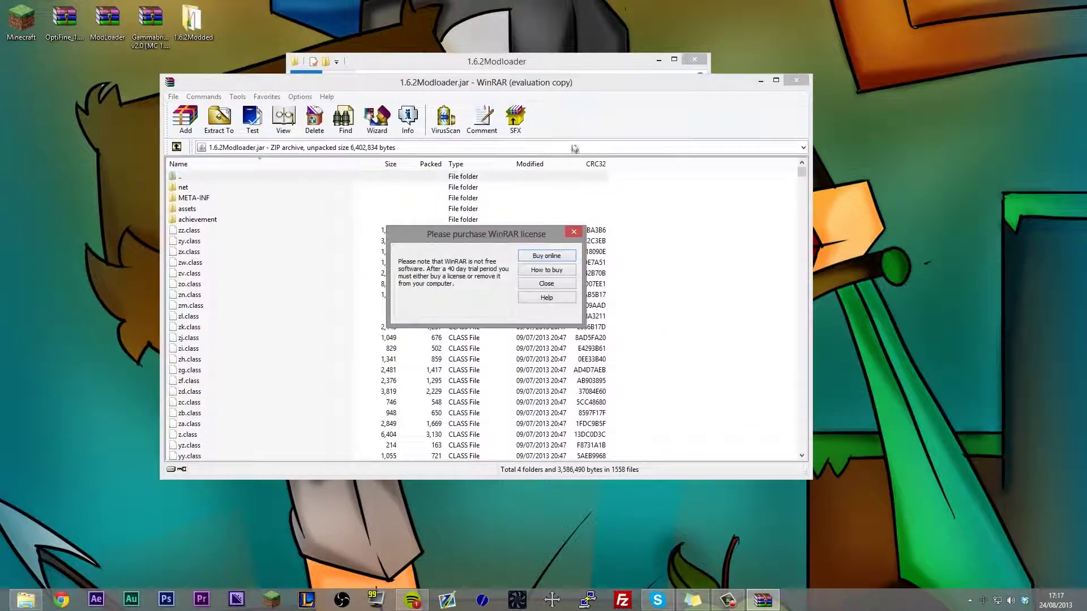
{"action": "left_click", "coordinate": [574, 232]}
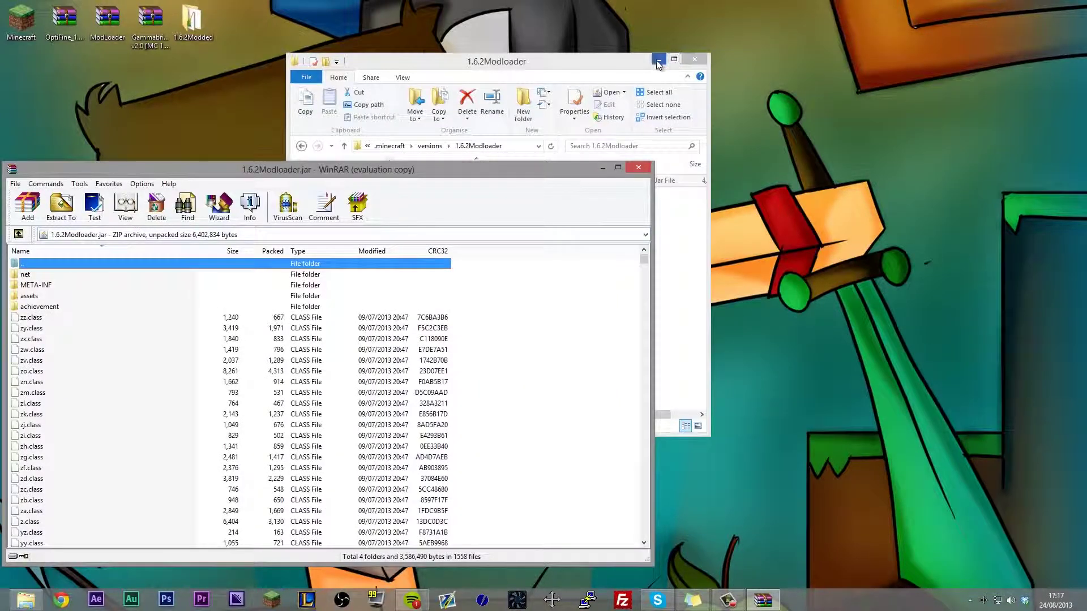
Delete the META-INF folder from the 1.6.2Modloader.jar archive
{"action": "left_click_drag", "start_coordinate": [492, 176], "coordinate": [614, 66]}
{"action": "left_click", "coordinate": [172, 176]}
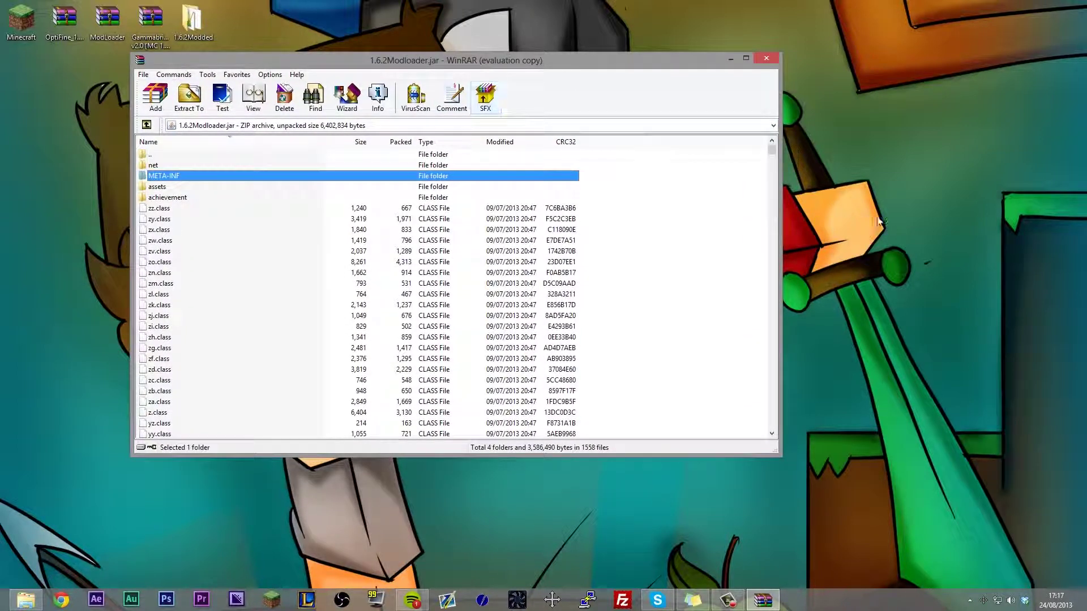
{"action": "key", "text": "Delete"}
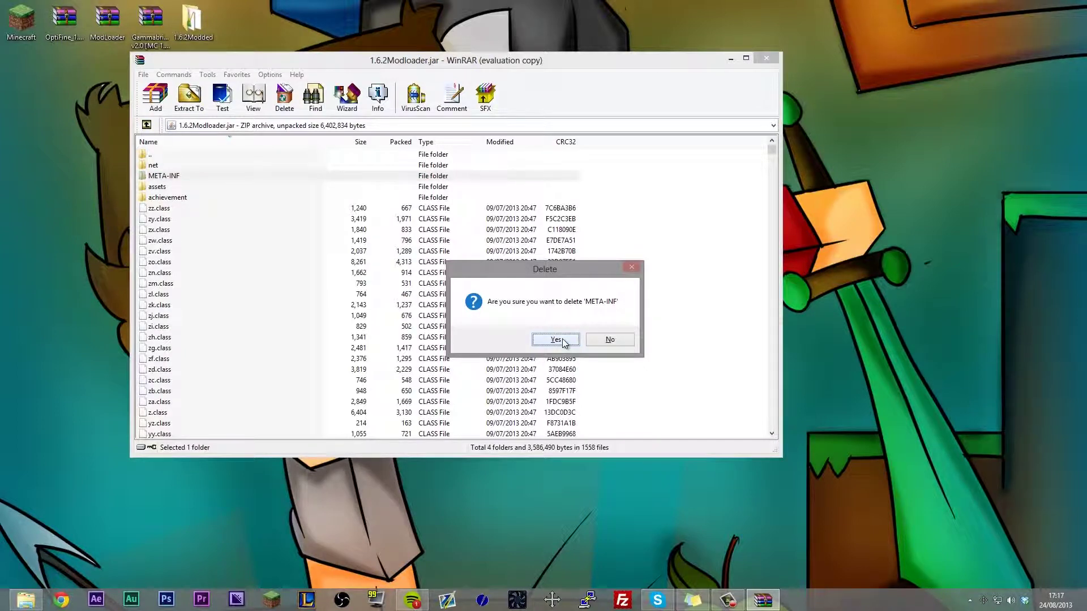
{"action": "left_click", "coordinate": [556, 340]}
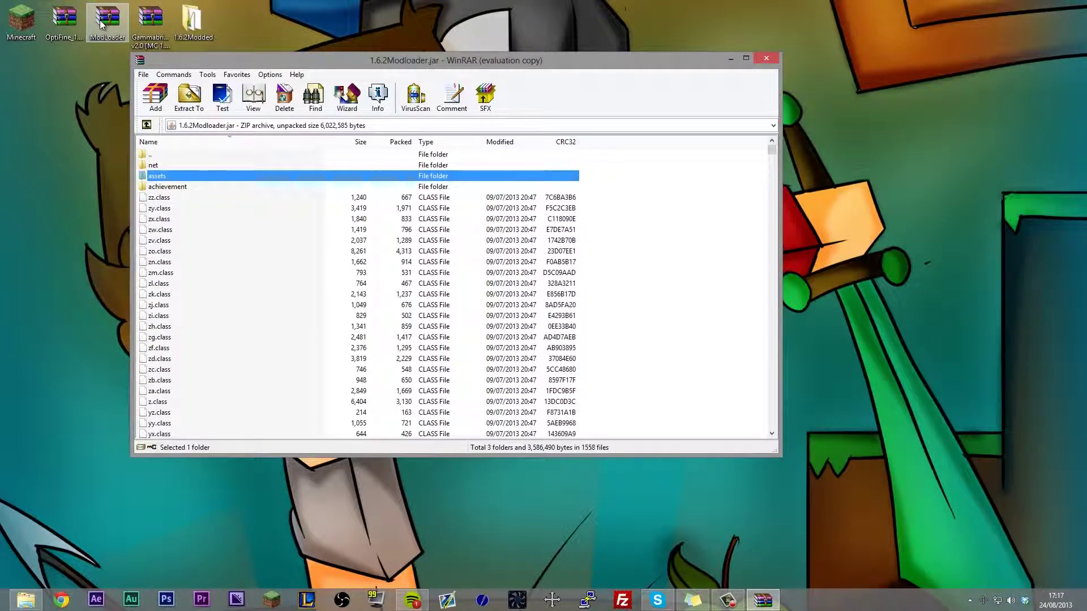
Open ModLoader.zip from the desktop and add all its files to the 1.6.2Modloader.jar archive with the default archive parameters
{"action": "left_click", "coordinate": [148, 22]}
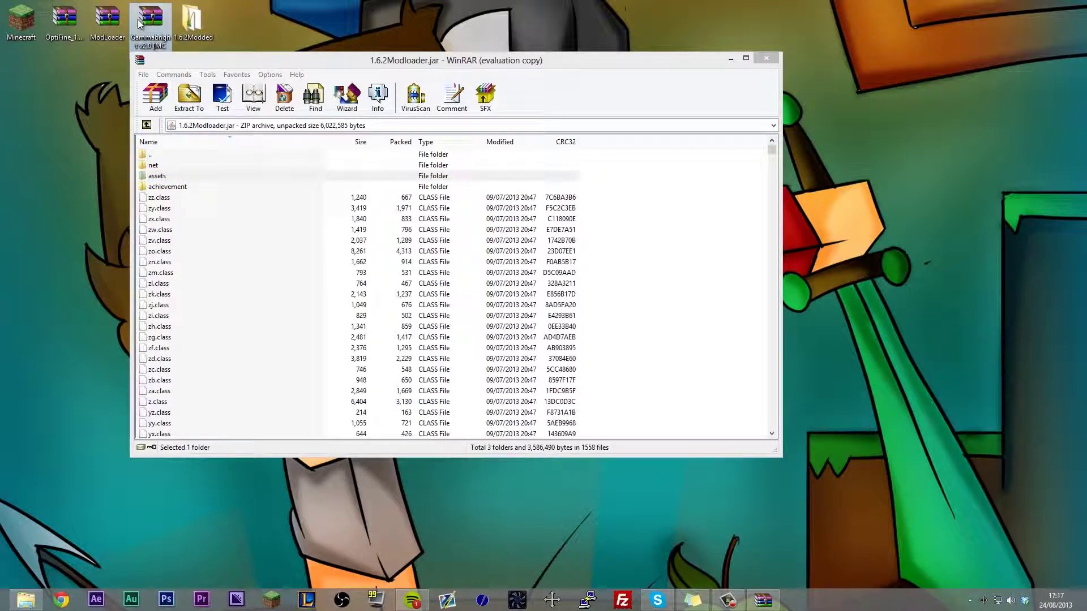
{"action": "double_click", "coordinate": [107, 18]}
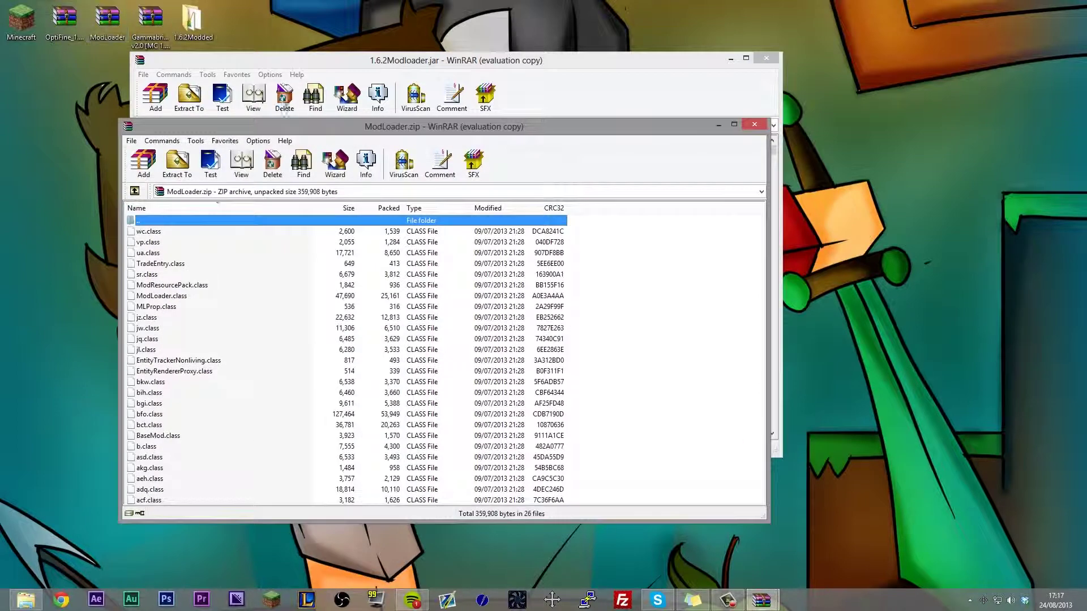
{"action": "left_click_drag", "start_coordinate": [345, 136], "coordinate": [531, 150]}
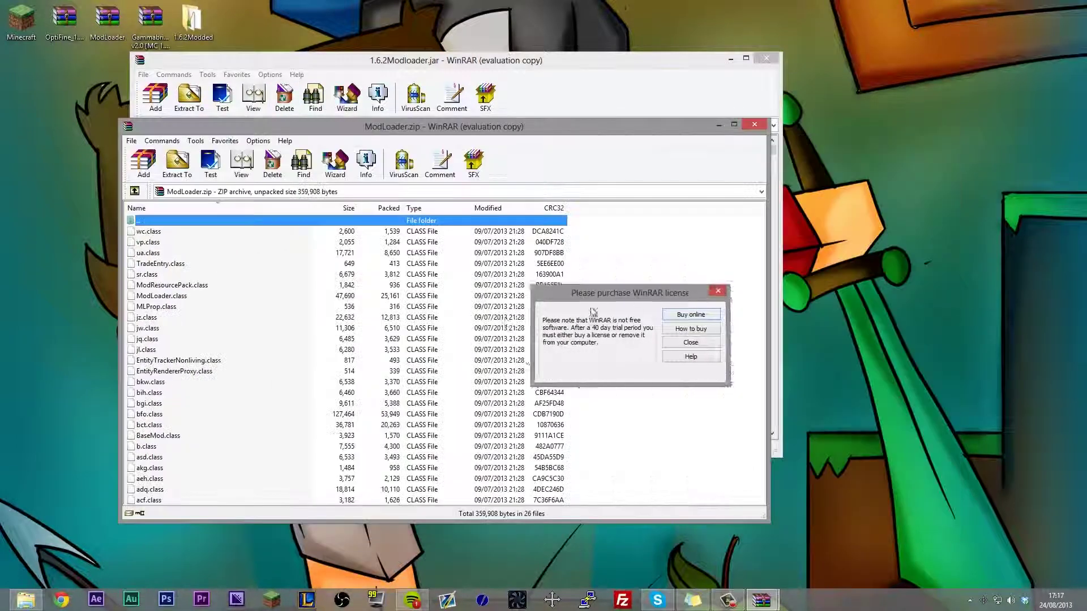
{"action": "key", "text": "Escape"}
{"action": "key", "text": "ctrl+a"}
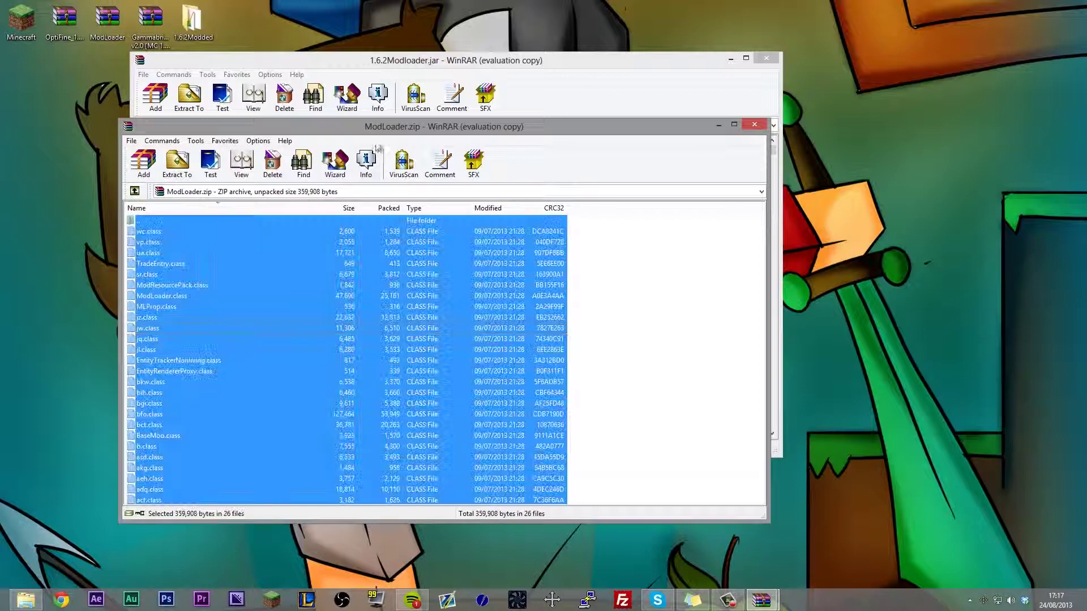
{"action": "left_click_drag", "start_coordinate": [371, 126], "coordinate": [644, 164]}
{"action": "left_click_drag", "start_coordinate": [452, 356], "coordinate": [242, 298]}
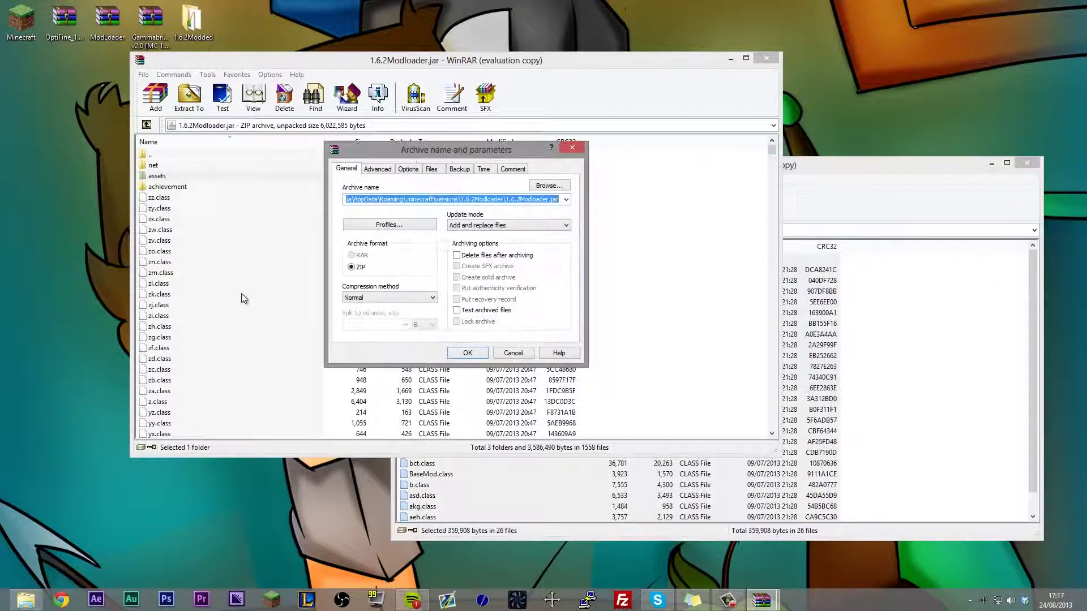
{"action": "left_click", "coordinate": [465, 353]}
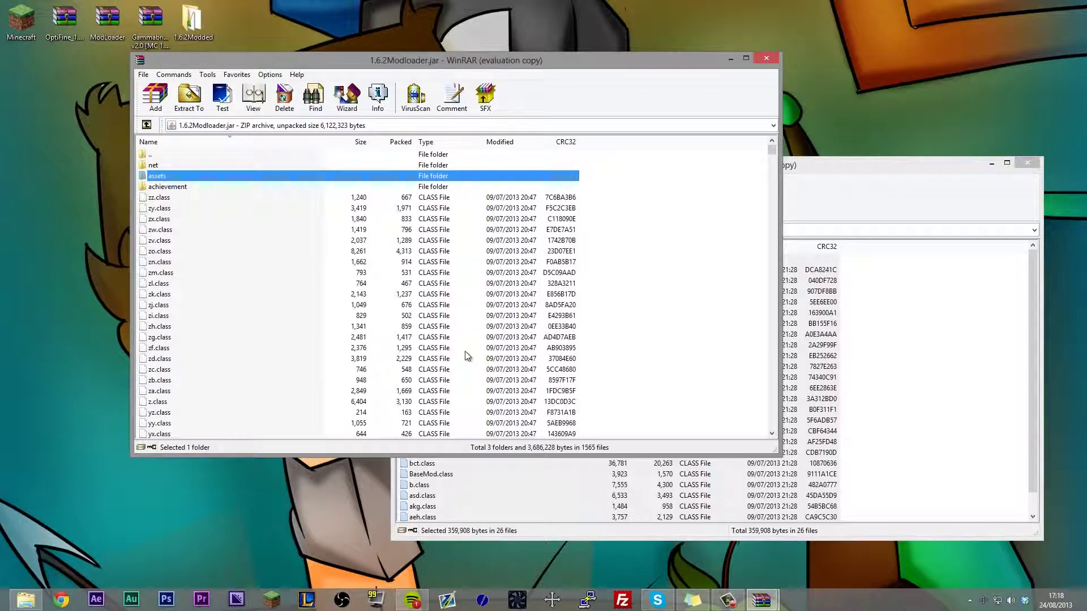
Open the OptiFine_1.6.2_HD_U_B4.zip archive and add all its contents to 1.6.2Modloader.jar with the default archive parameters
{"action": "double_click", "coordinate": [48, 34]}
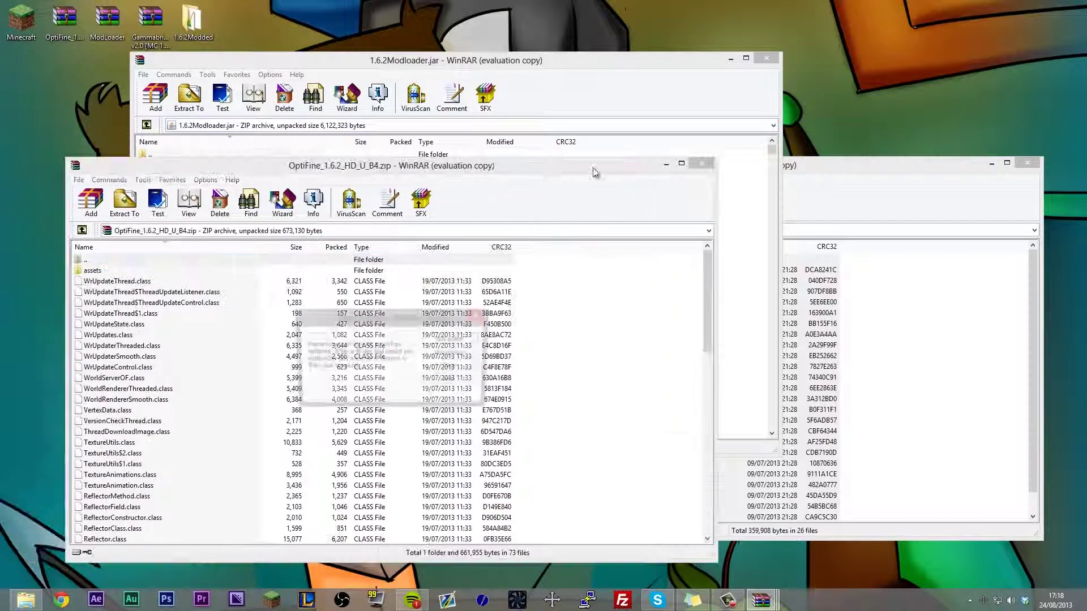
{"action": "key", "text": "Escape"}
{"action": "left_click_drag", "start_coordinate": [430, 173], "coordinate": [828, 175]}
{"action": "key", "text": "ctrl+a"}
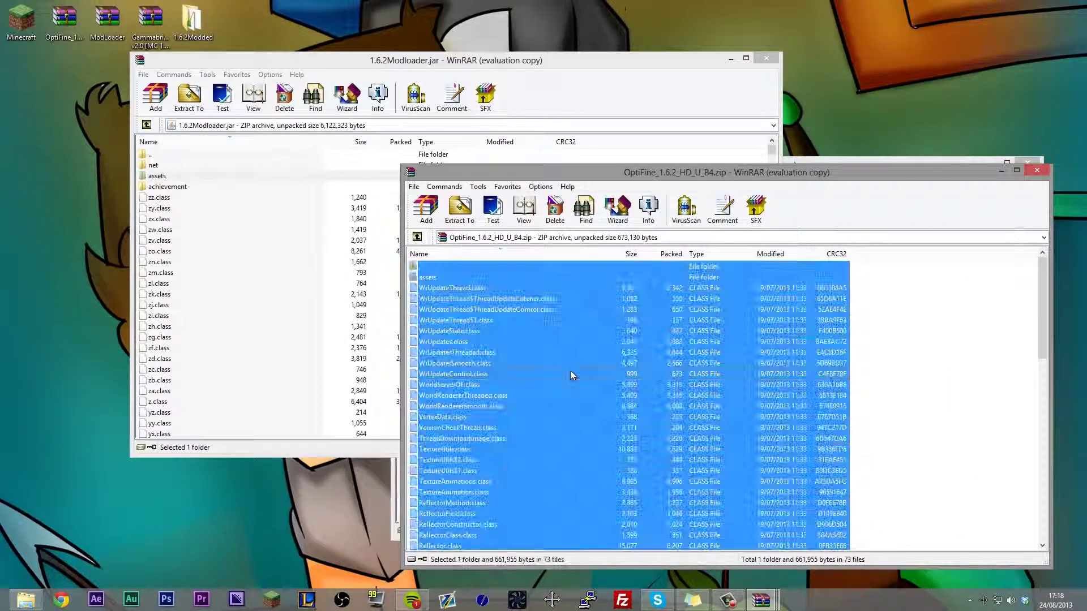
{"action": "left_click_drag", "start_coordinate": [235, 328], "coordinate": [236, 330]}
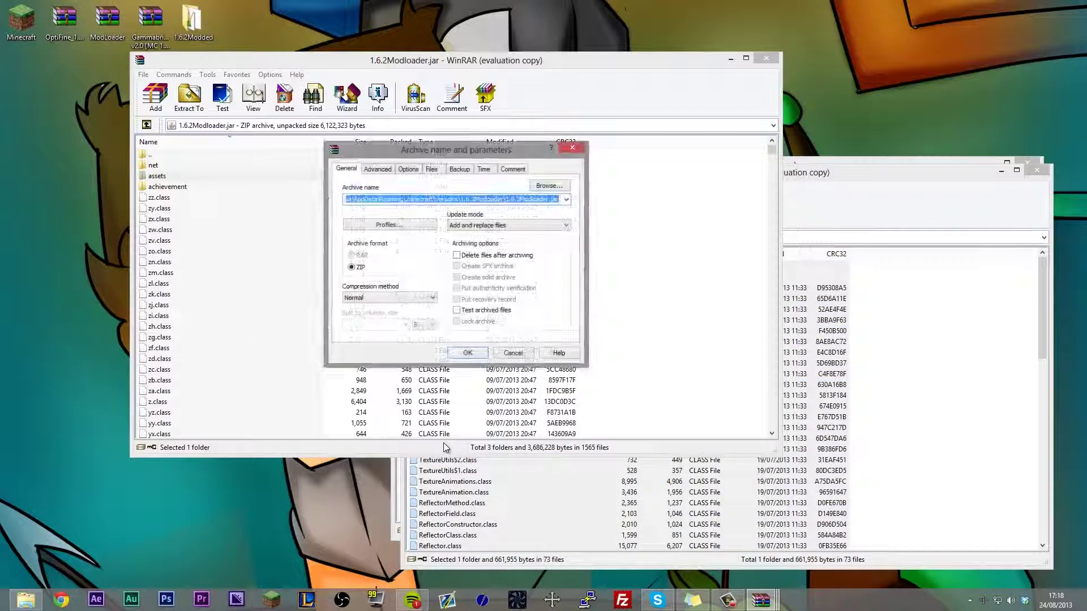
{"action": "left_click", "coordinate": [461, 355]}
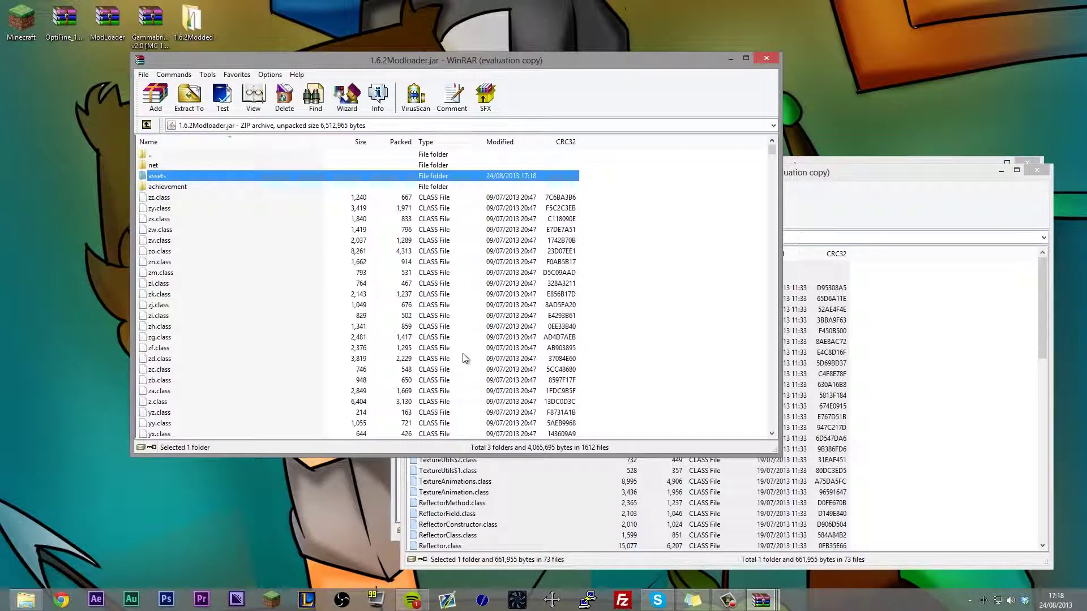
Close the OptiFine, ModLoader and 1.6.2Modloader.jar archive windows
{"action": "left_click", "coordinate": [1045, 171]}
{"action": "left_click", "coordinate": [1028, 161]}
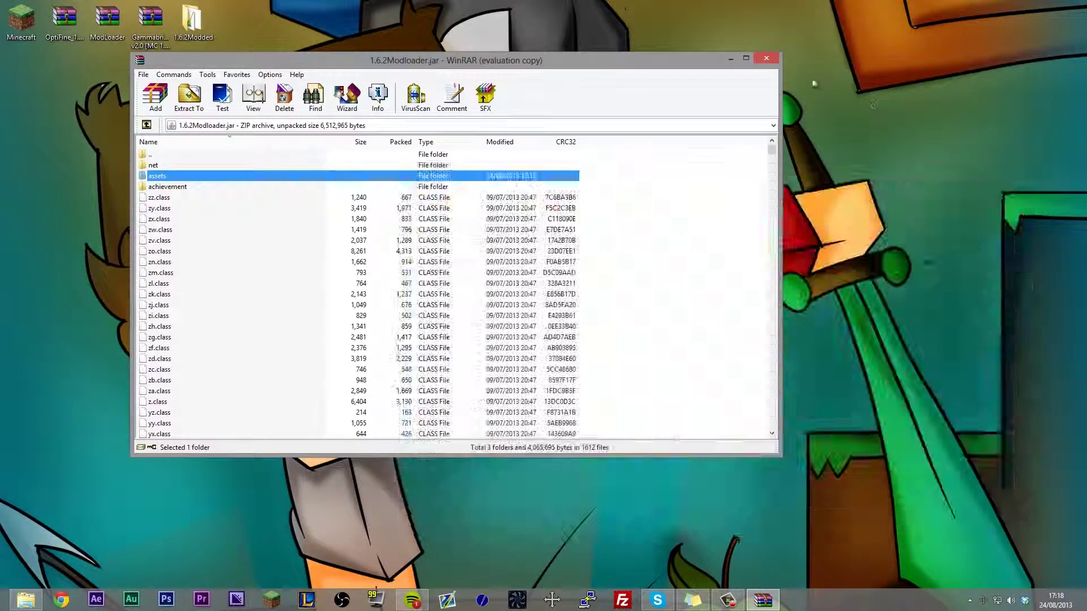
{"action": "left_click", "coordinate": [767, 58]}
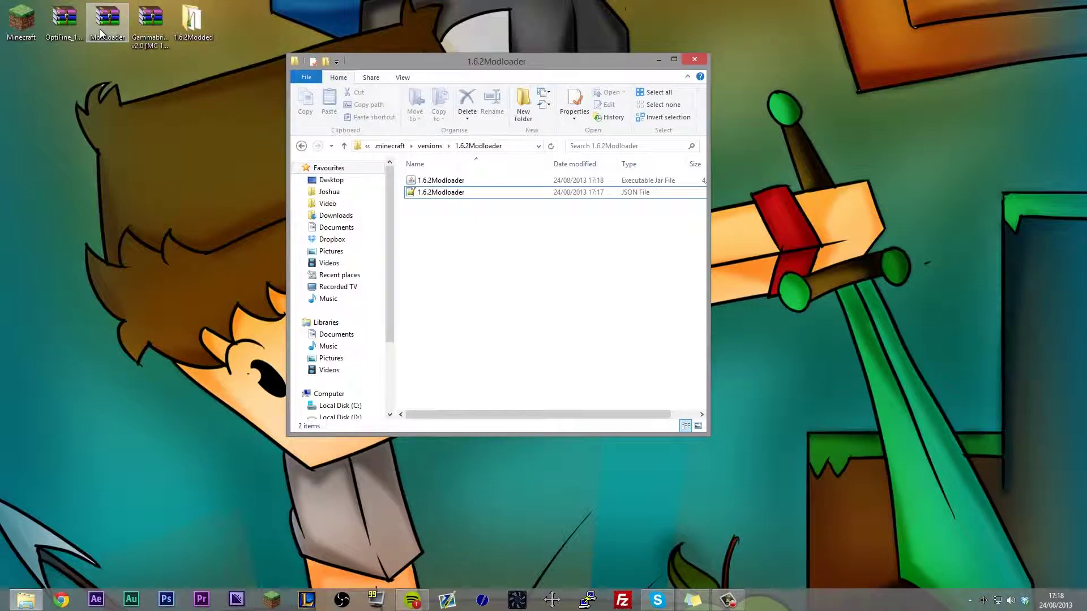
Create a mods folder inside the 1.6.2Modloader folder and move the Gammabright v2.0 archive from the desktop into it
{"action": "right_click", "coordinate": [429, 223]}
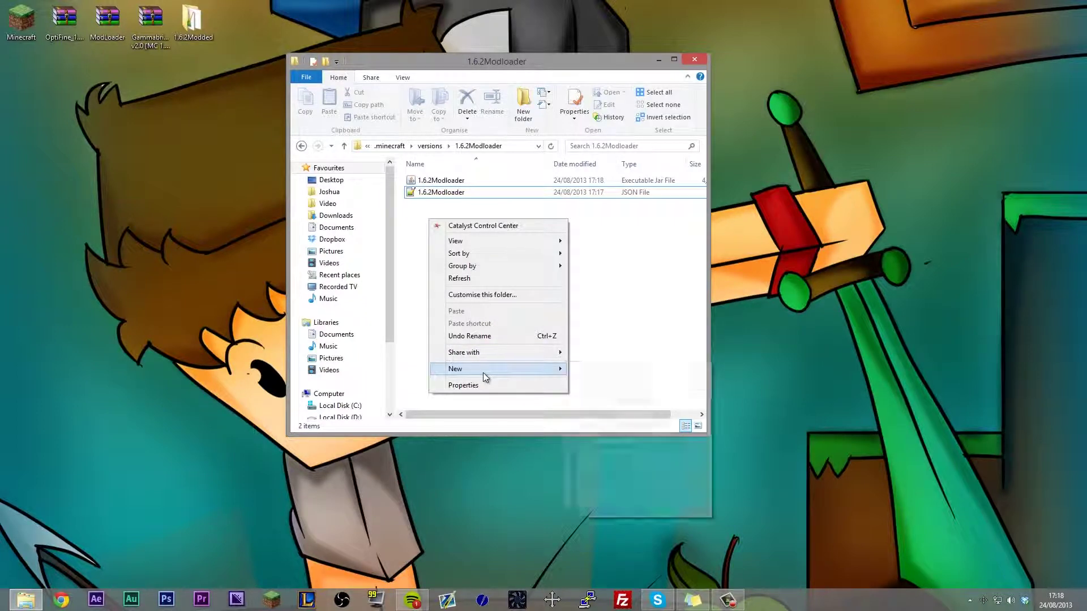
{"action": "mouse_move", "coordinate": [484, 372]}
{"action": "left_click", "coordinate": [599, 368]}
{"action": "type", "text": "mods"}
{"action": "key", "text": "Return"}
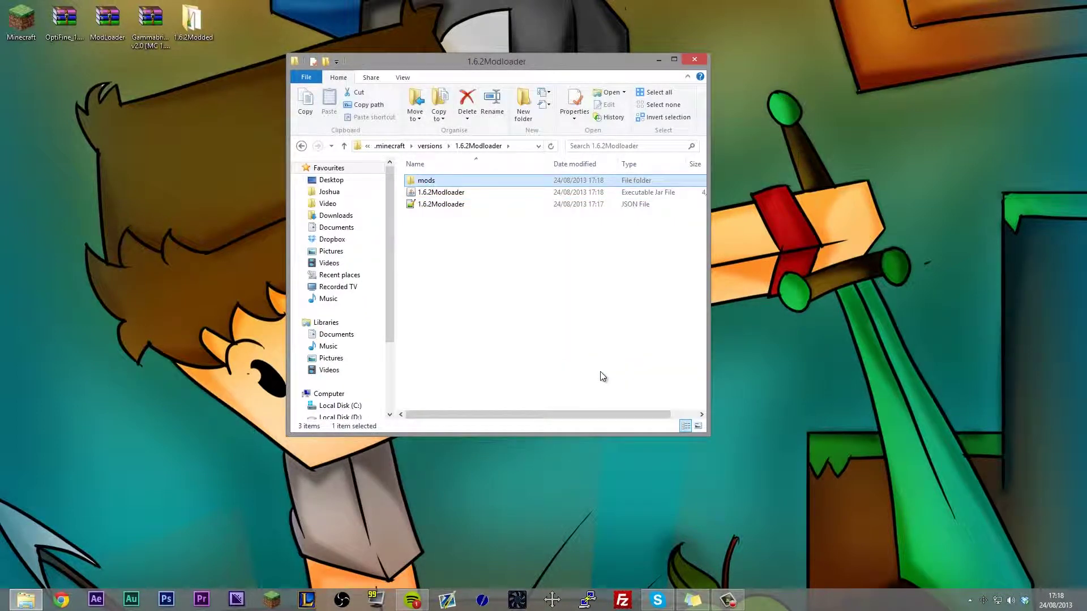
{"action": "double_click", "coordinate": [431, 180]}
{"action": "left_click_drag", "start_coordinate": [150, 23], "coordinate": [486, 209]}
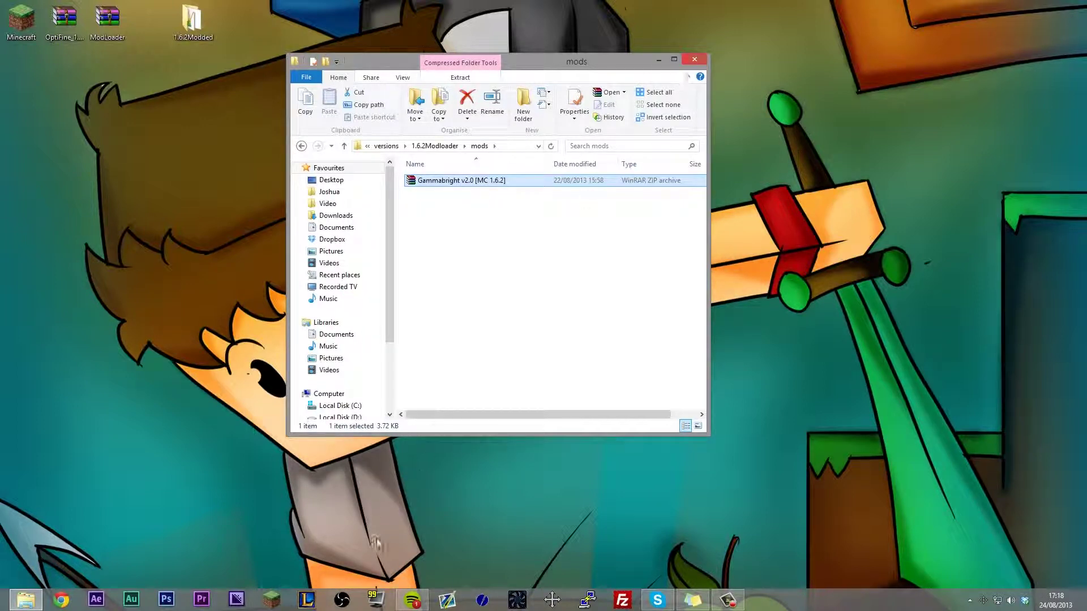
Switch to the Minecraft Launcher and start a new profile named Modloader
{"action": "left_click", "coordinate": [271, 600]}
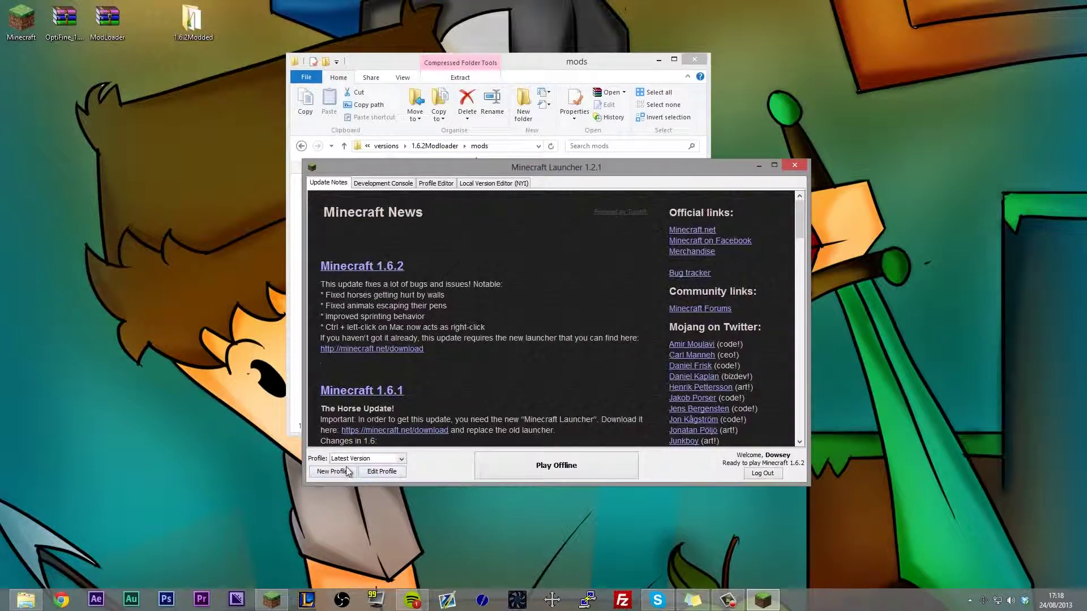
{"action": "left_click", "coordinate": [334, 472]}
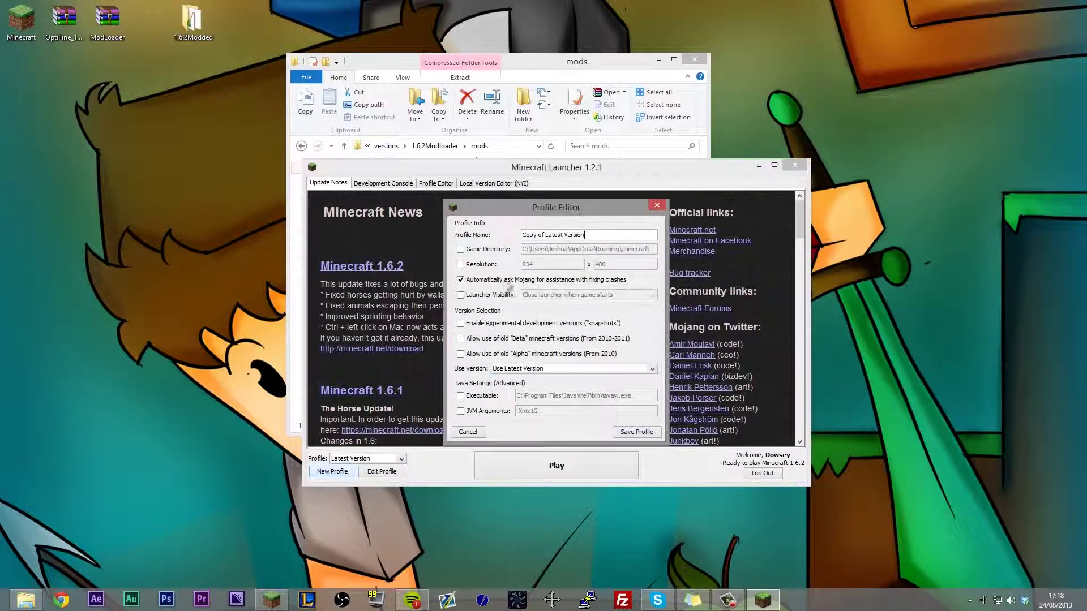
{"action": "type", "text": "Modloa"}
{"action": "key", "text": "ctrl+a"}
{"action": "type", "text": "Modloader"}
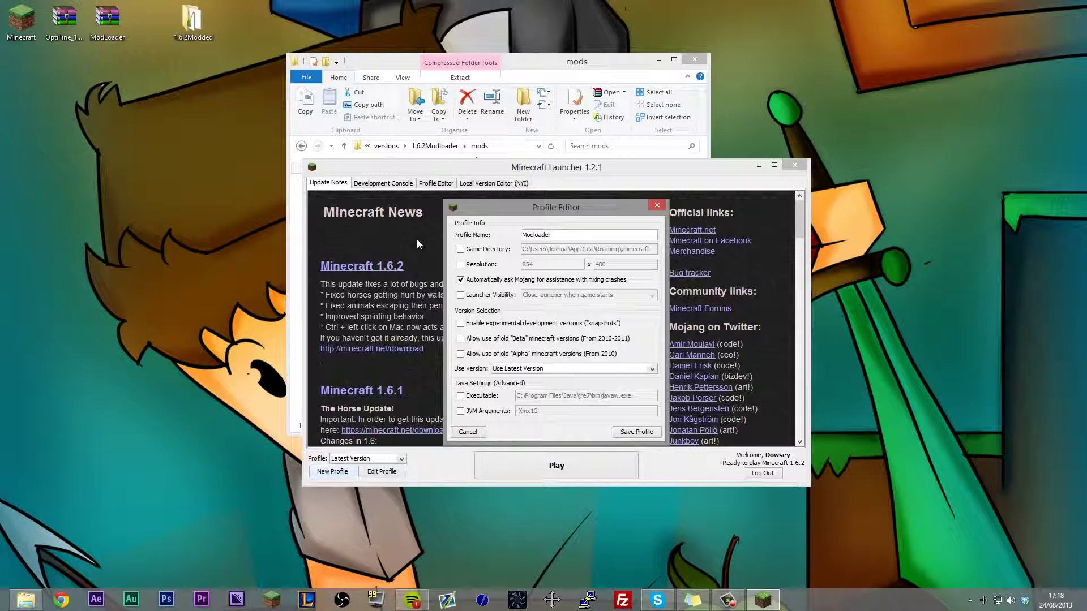
Set the profile's version to release 1.6.2Modloader and save the profile
{"action": "left_click", "coordinate": [507, 368]}
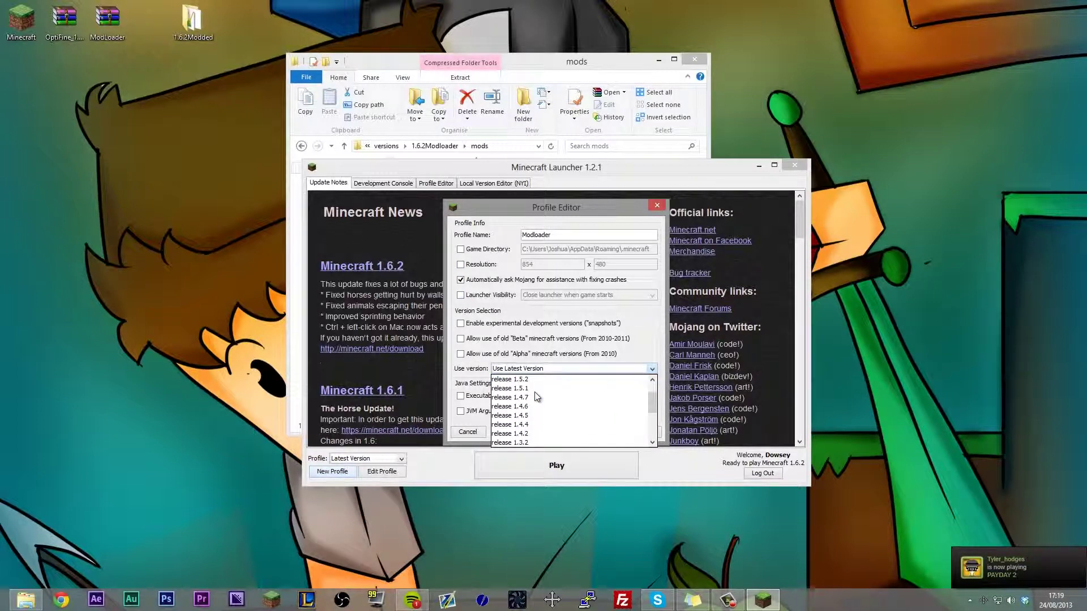
{"action": "scroll", "coordinate": [526, 436], "scroll_direction": "down", "scroll_amount": 2}
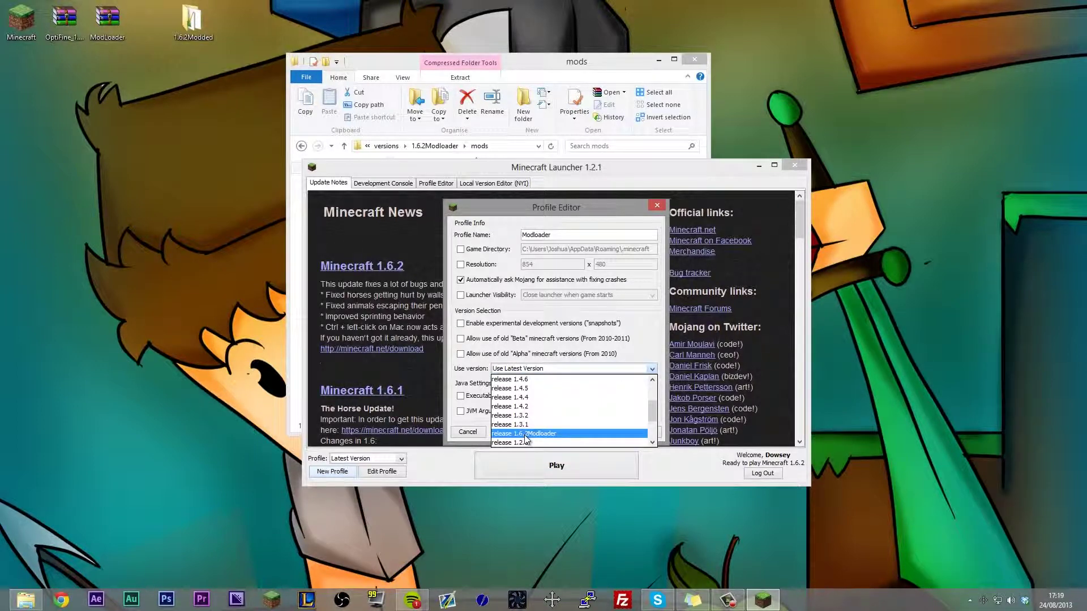
{"action": "left_click", "coordinate": [526, 434]}
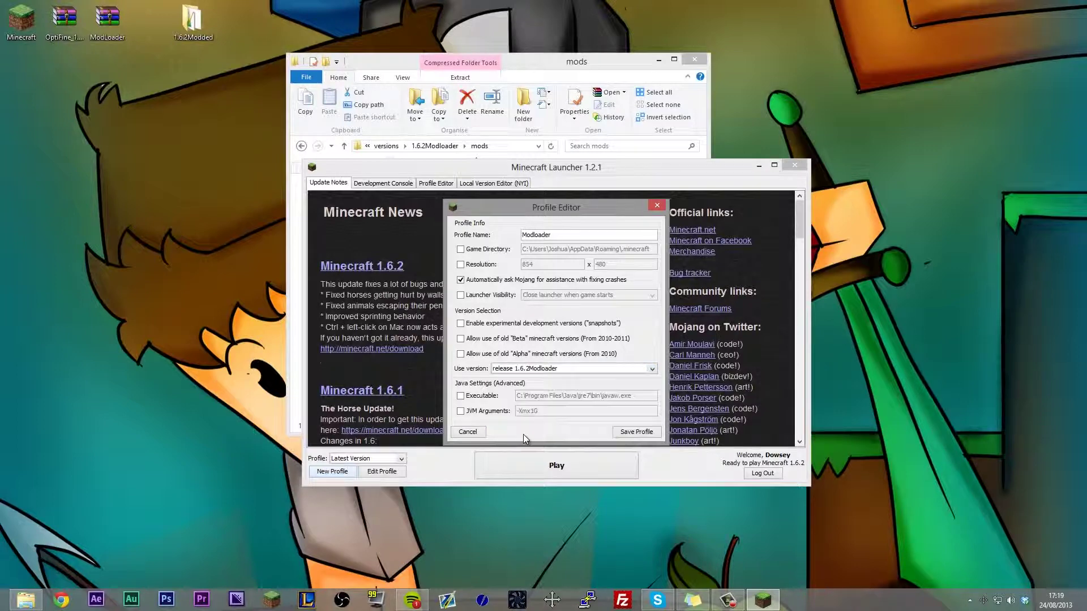
{"action": "left_click", "coordinate": [629, 433]}
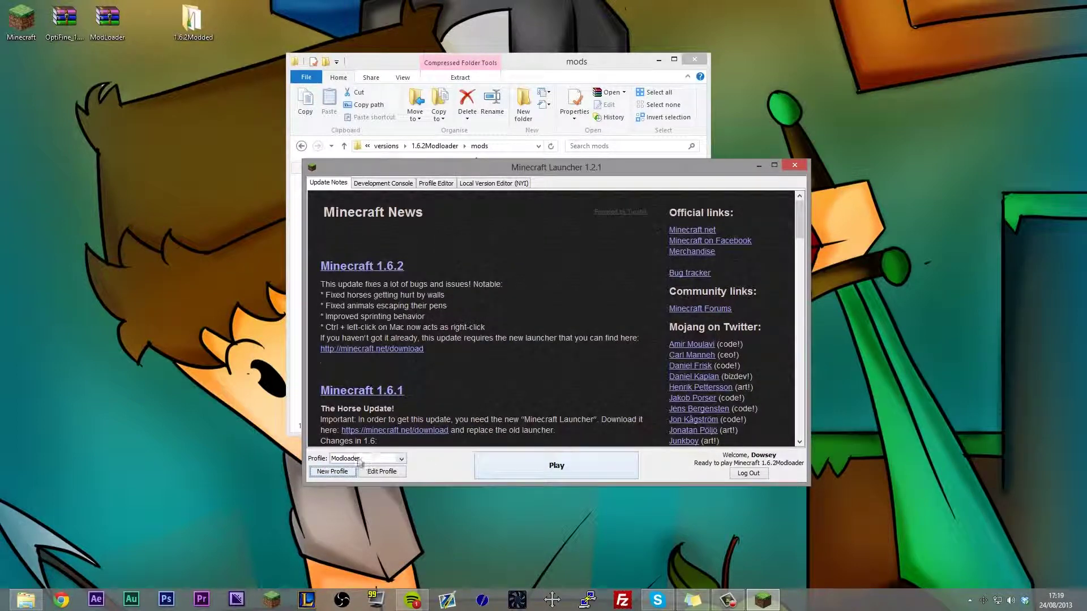
Launch the game with the Modloader profile and create a new singleplayer Survival world with the default name New World
{"action": "left_click", "coordinate": [537, 464]}
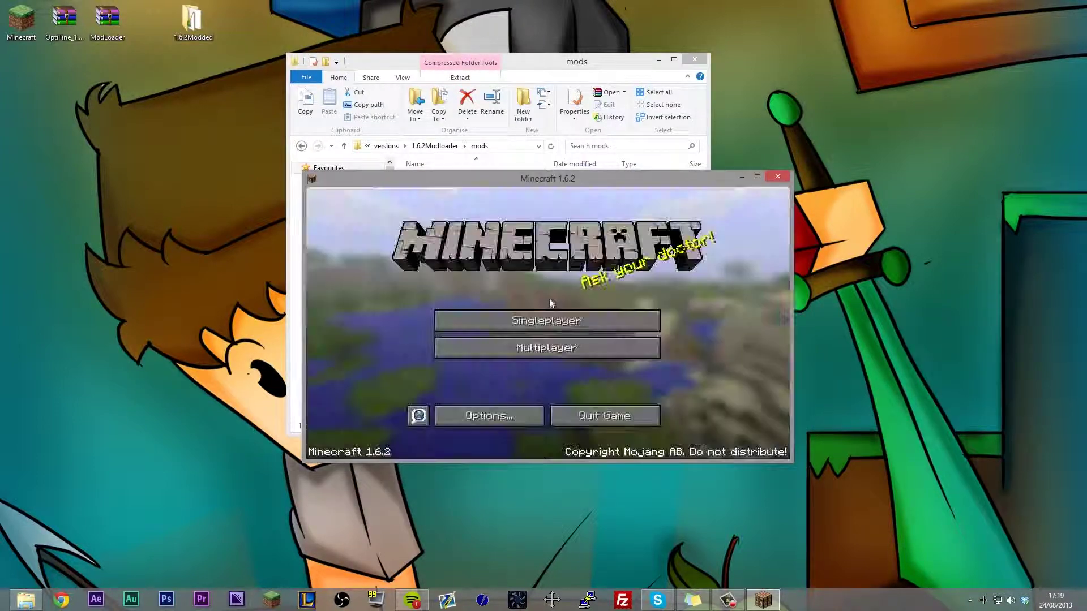
{"action": "left_click", "coordinate": [544, 318]}
{"action": "left_click", "coordinate": [655, 411]}
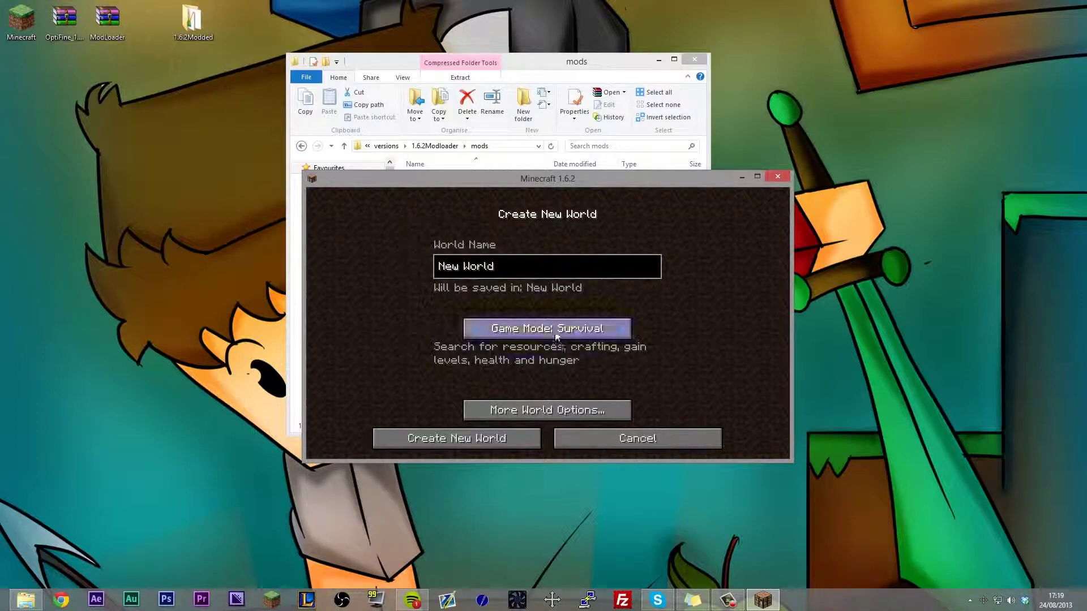
{"action": "left_click", "coordinate": [478, 441]}
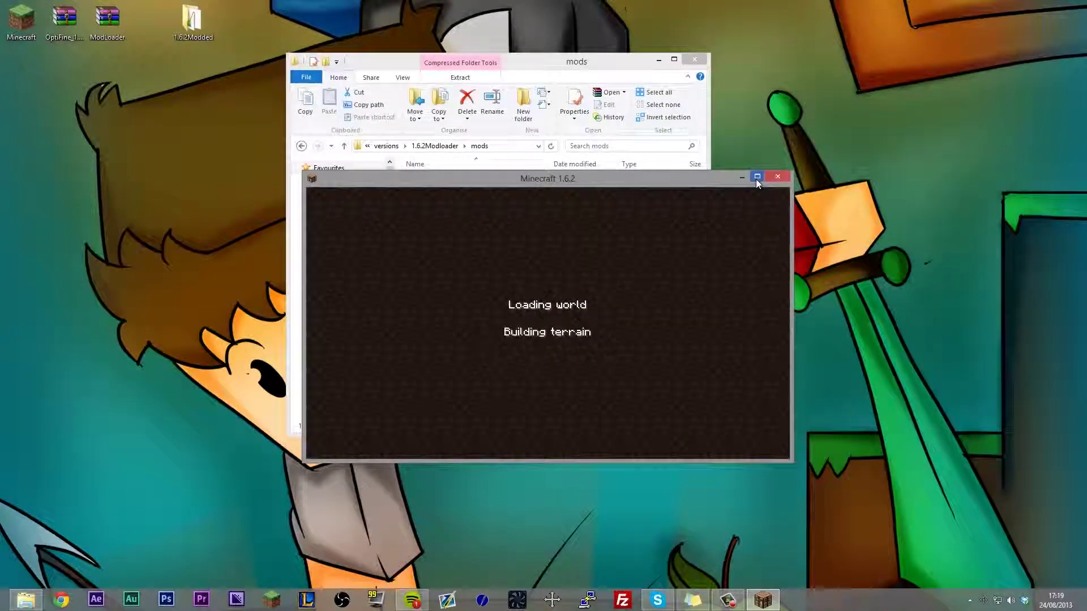
Maximise the game window, restoring and maximising it again so the world fills the whole window
{"action": "left_click", "coordinate": [757, 177]}
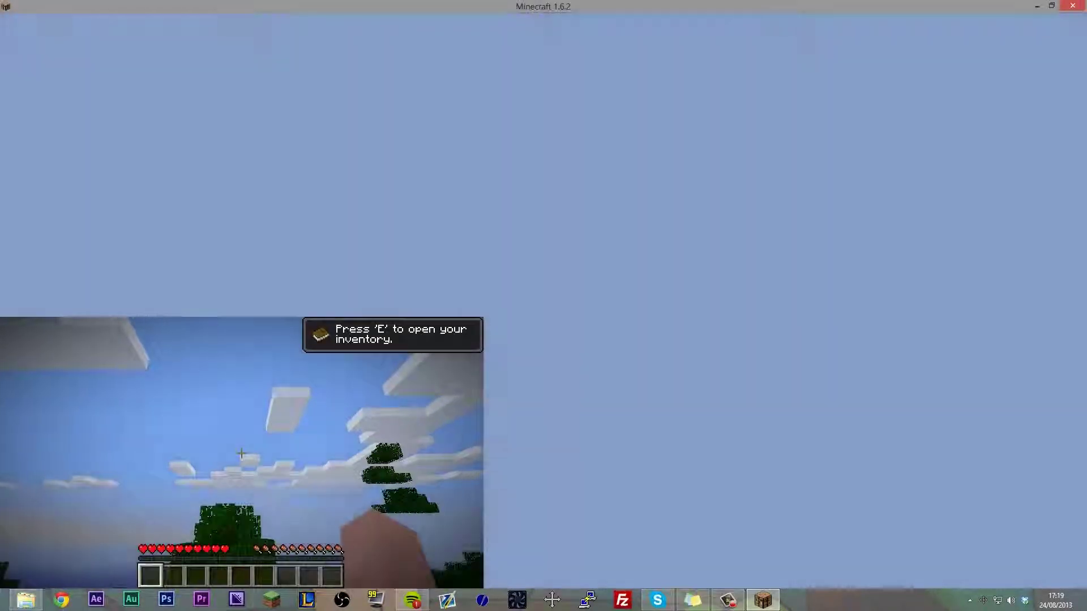
{"action": "key", "text": "super+Down"}
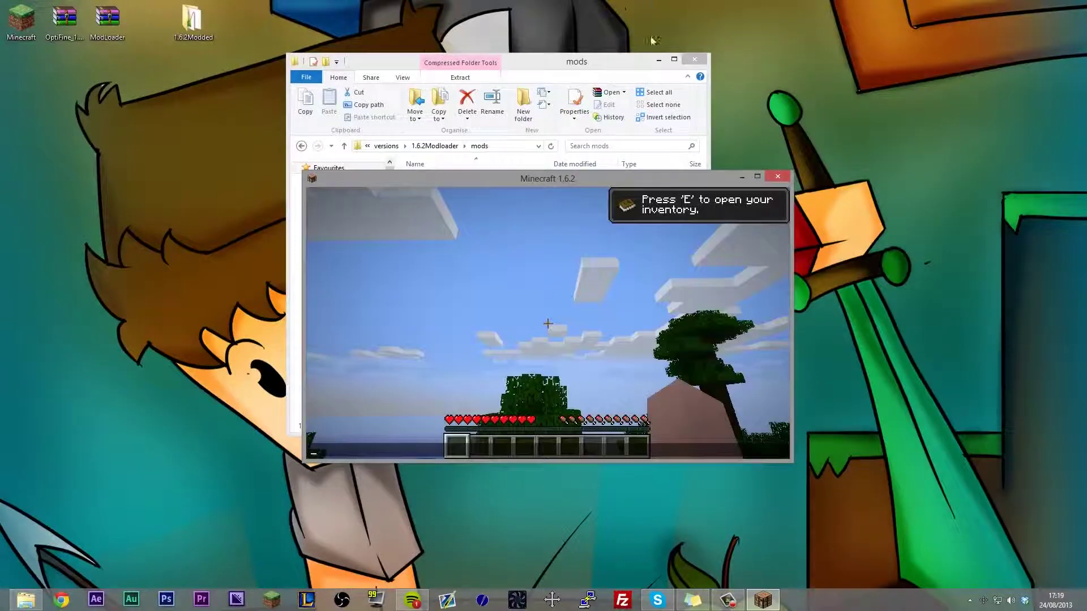
{"action": "double_click", "coordinate": [623, 164]}
{"action": "left_click", "coordinate": [757, 7]}
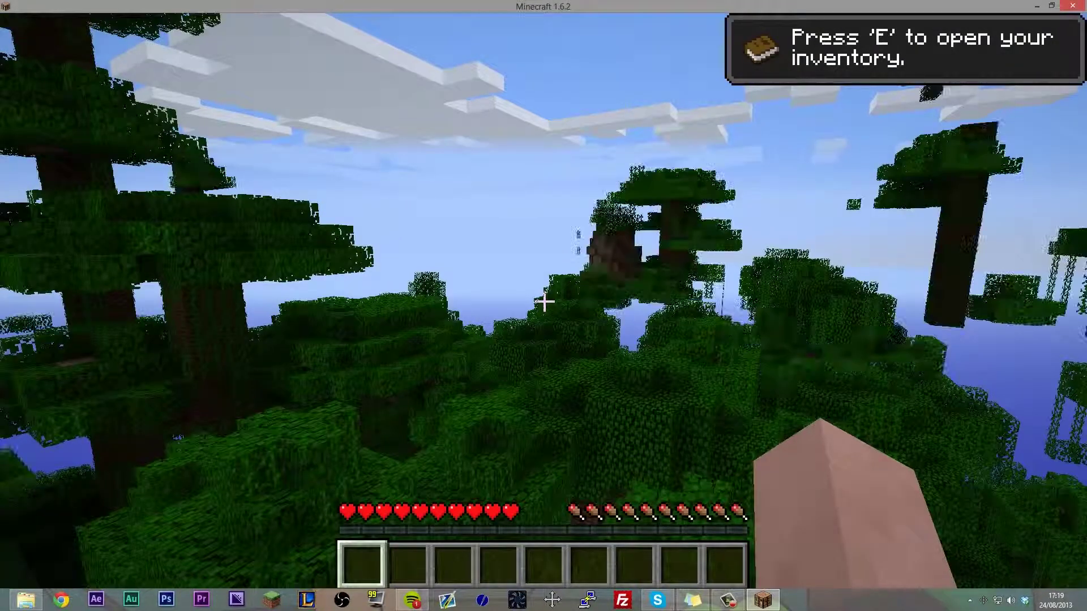
In the game's video settings, set Render Distance to Normal, Performance to MaxFPS, Brightness to Bright and Advanced OpenGL to Fancy
{"action": "key", "text": "Escape"}
{"action": "left_click", "coordinate": [484, 356]}
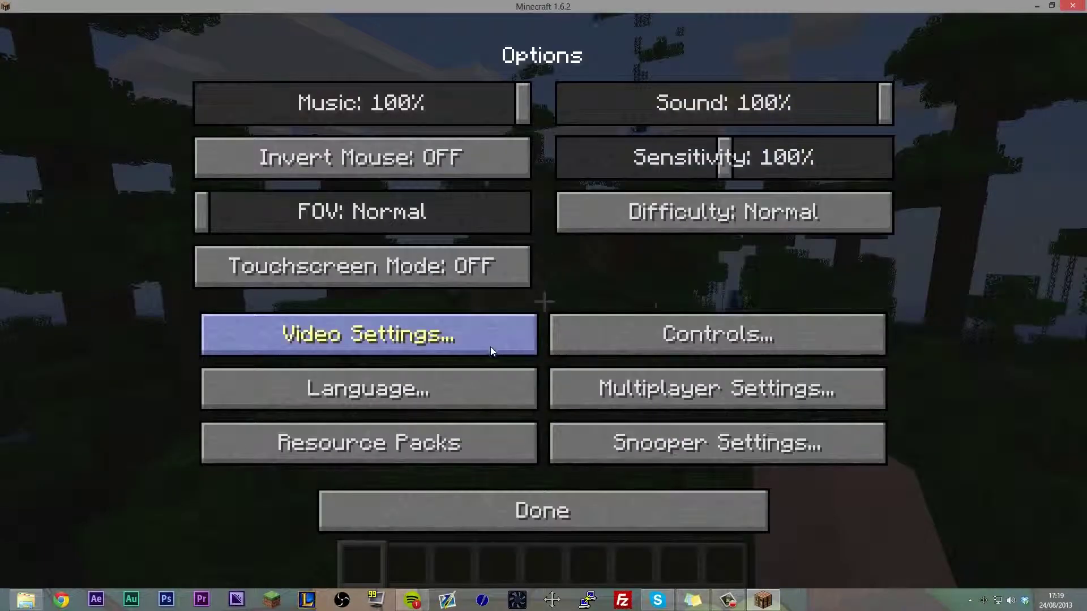
{"action": "left_click", "coordinate": [487, 340]}
{"action": "left_click_drag", "start_coordinate": [684, 120], "coordinate": [633, 127]}
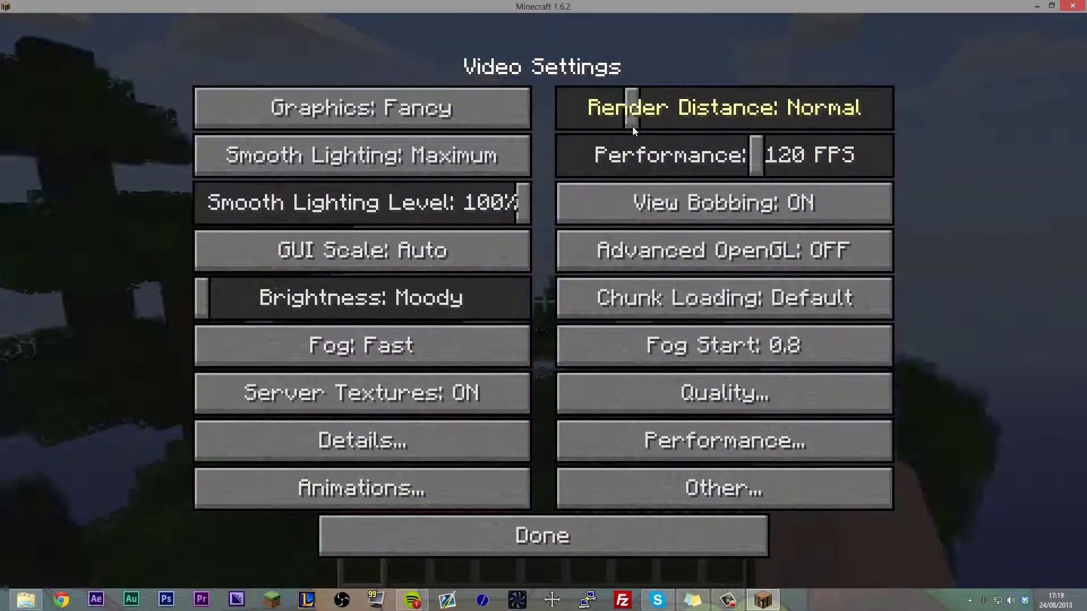
{"action": "left_click_drag", "start_coordinate": [757, 155], "coordinate": [885, 155]}
{"action": "left_click_drag", "start_coordinate": [396, 298], "coordinate": [623, 298]}
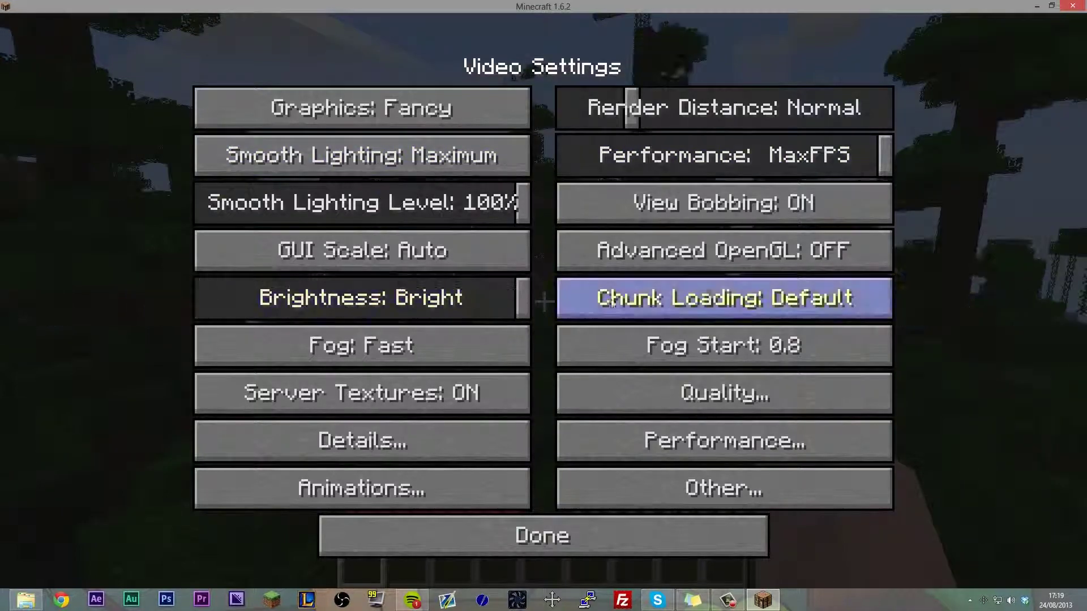
{"action": "left_click", "coordinate": [799, 265]}
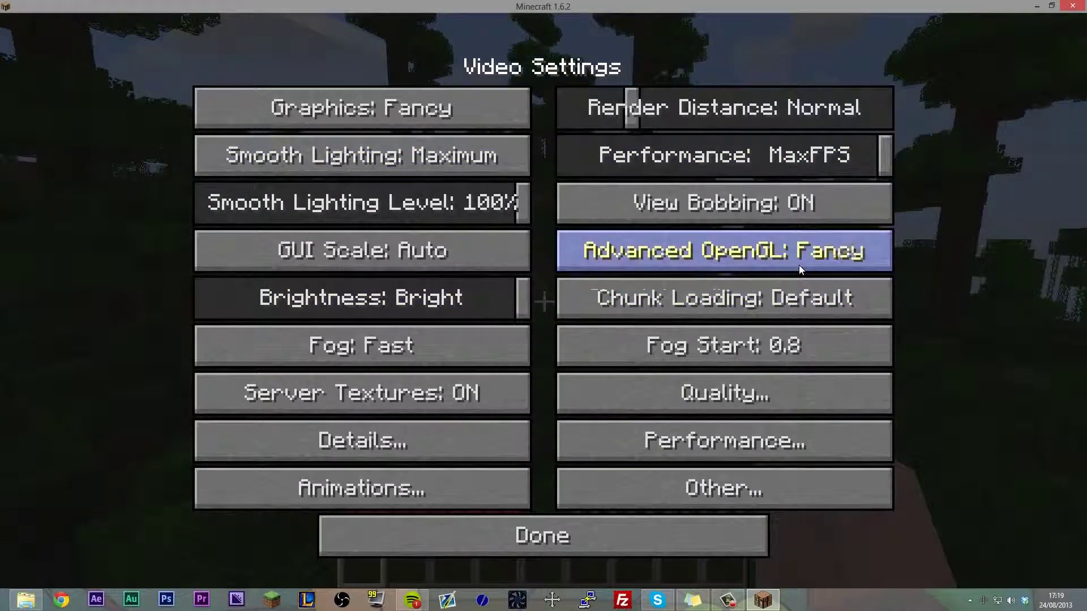
Change the Chunk Loading video setting by two options and return to the game world
{"action": "left_click", "coordinate": [814, 298]}
{"action": "left_click", "coordinate": [814, 298]}
{"action": "key", "text": "Escape"}
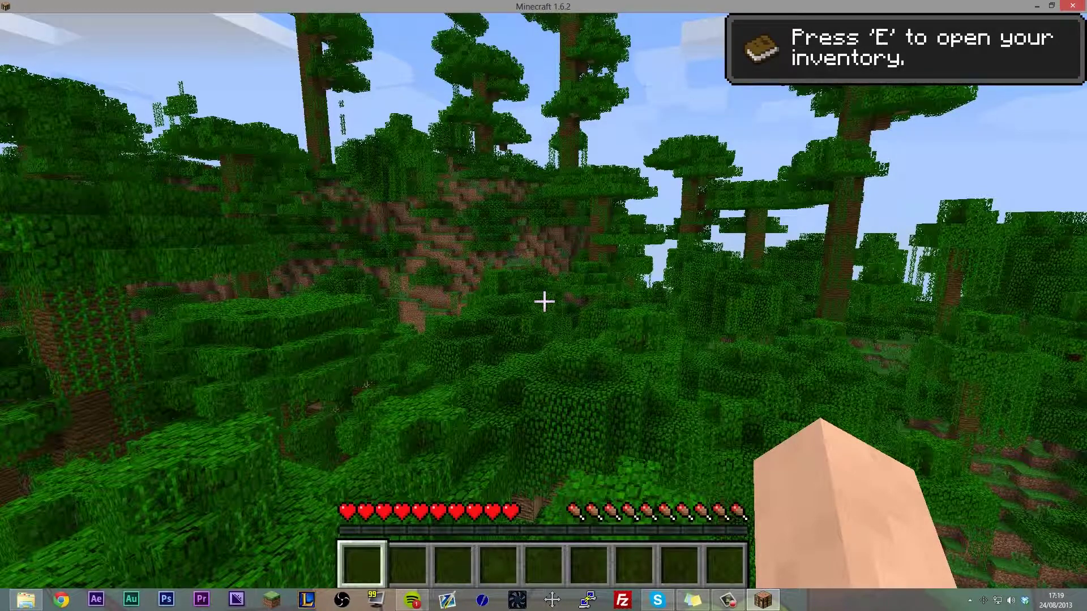
Go down into the jungle, dig dirt blocks to make a hole, and seal it overhead with a dirt block
{"action": "key", "text": "b"}
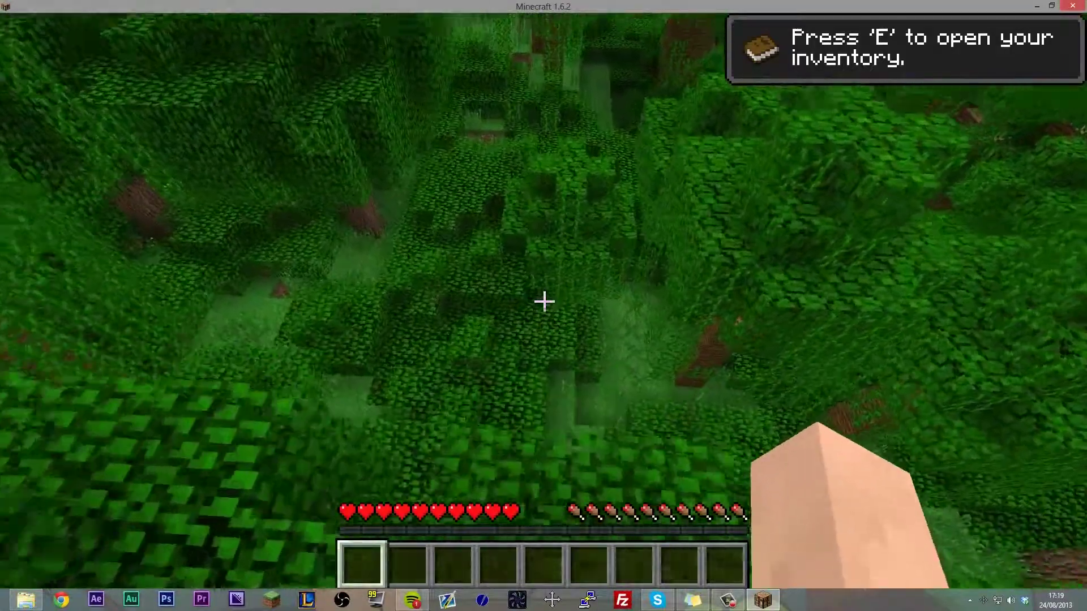
{"action": "key", "text": "w"}
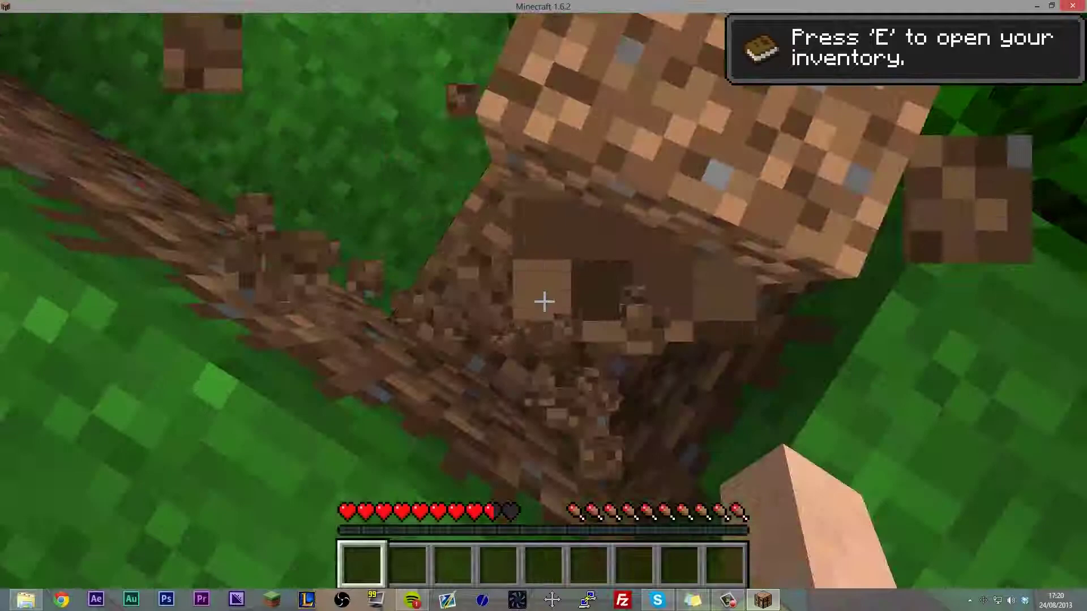
{"action": "left_click", "coordinate": [544, 302]}
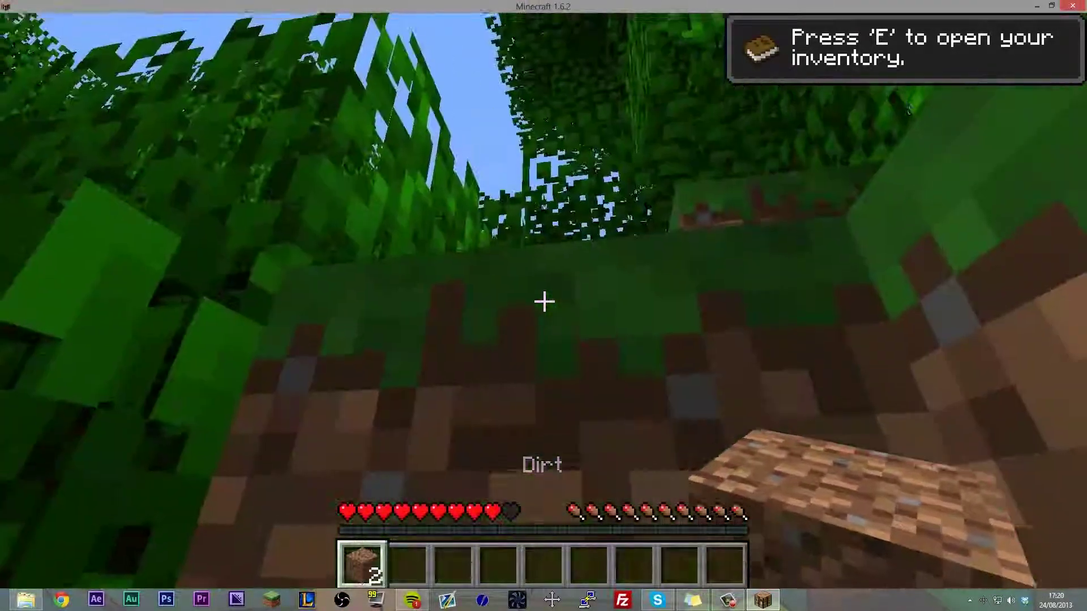
{"action": "left_click", "coordinate": [545, 302]}
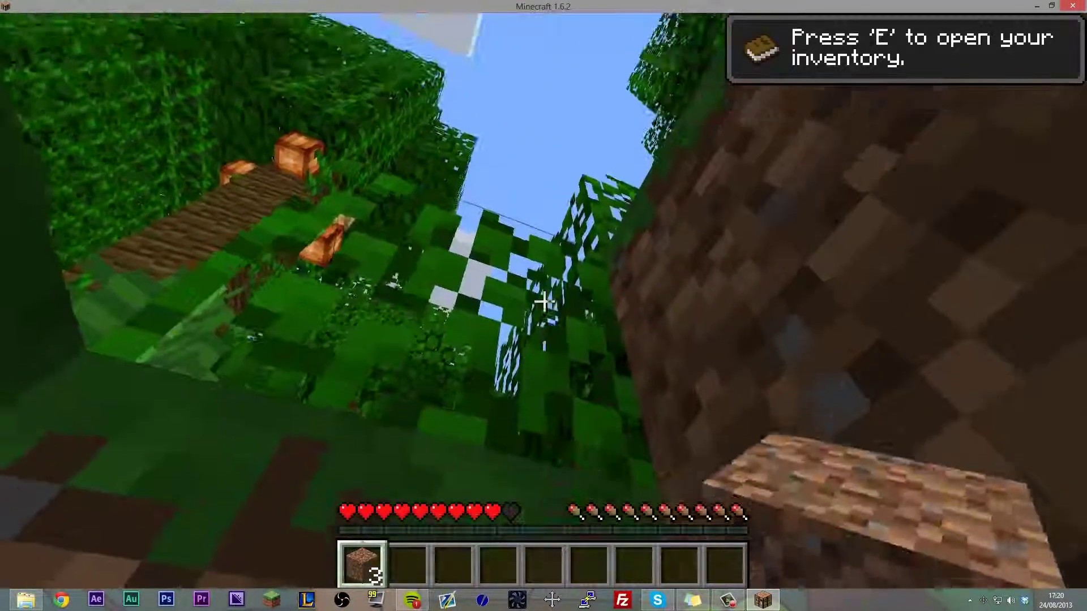
{"action": "right_click", "coordinate": [545, 302]}
Test the Gammabright toggle inside the dark hole, then save and quit the world
{"action": "key", "text": "g"}
{"action": "key", "text": "g"}
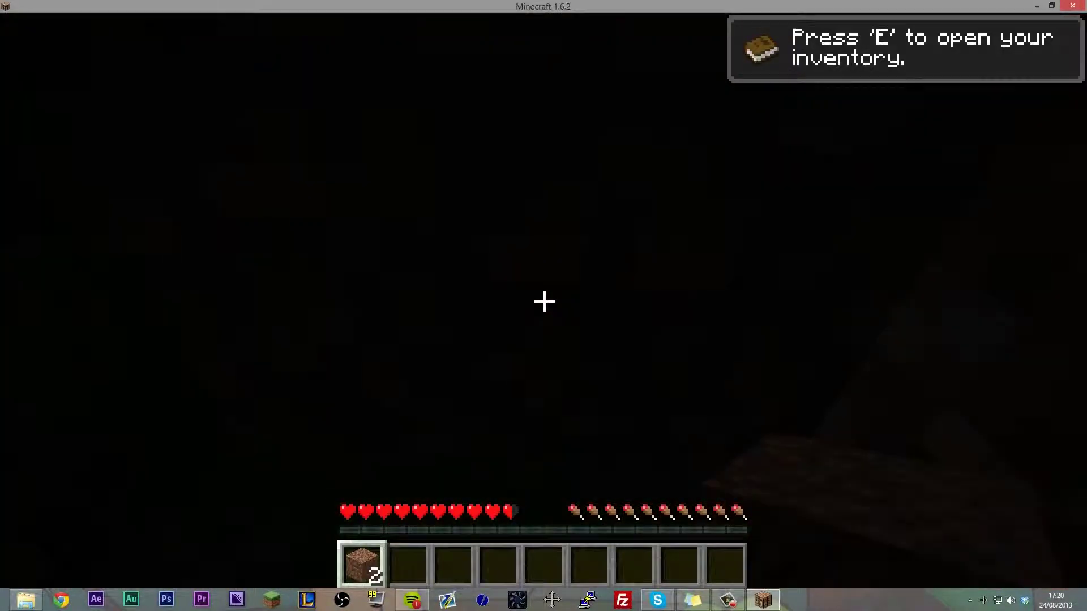
{"action": "key", "text": "g"}
{"action": "key", "text": "Escape"}
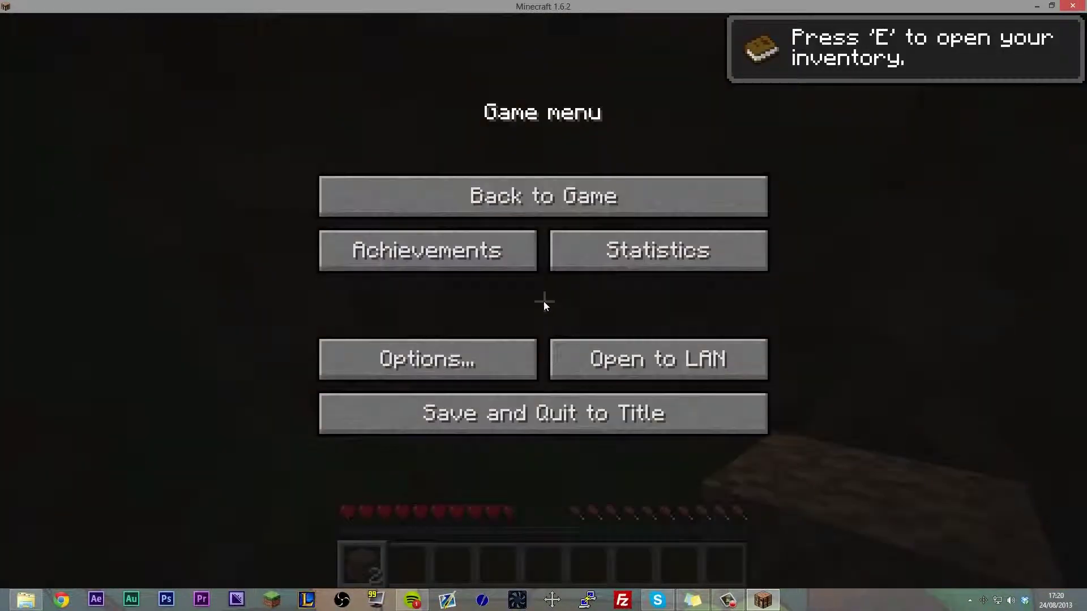
{"action": "left_click", "coordinate": [547, 425]}
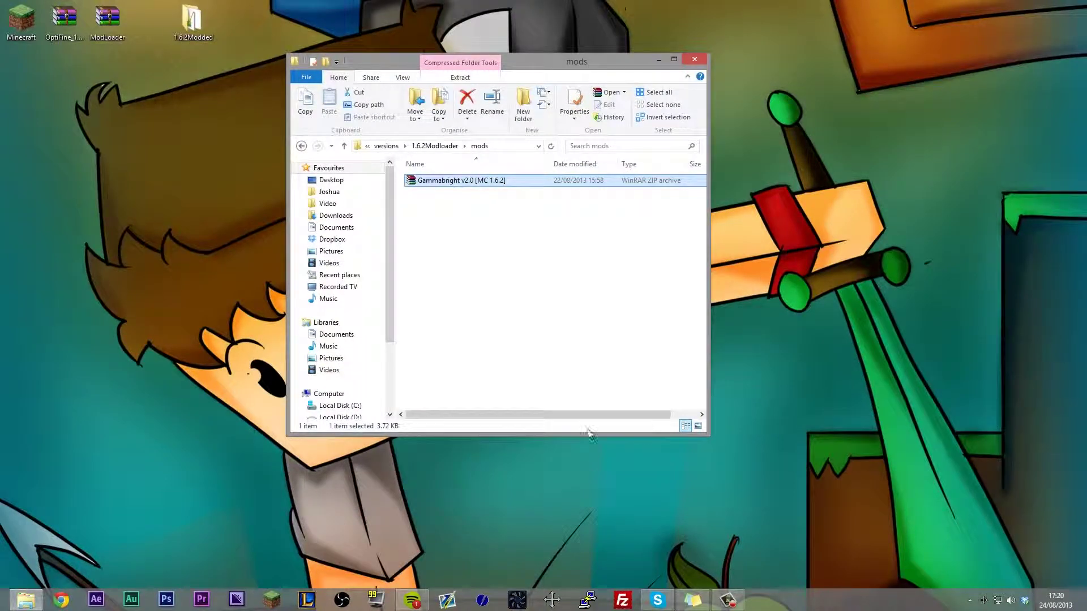
Examine the mods inside the desktop's 1.6.2Modded folder alongside the versions folder, then close it
{"action": "left_click", "coordinate": [390, 148]}
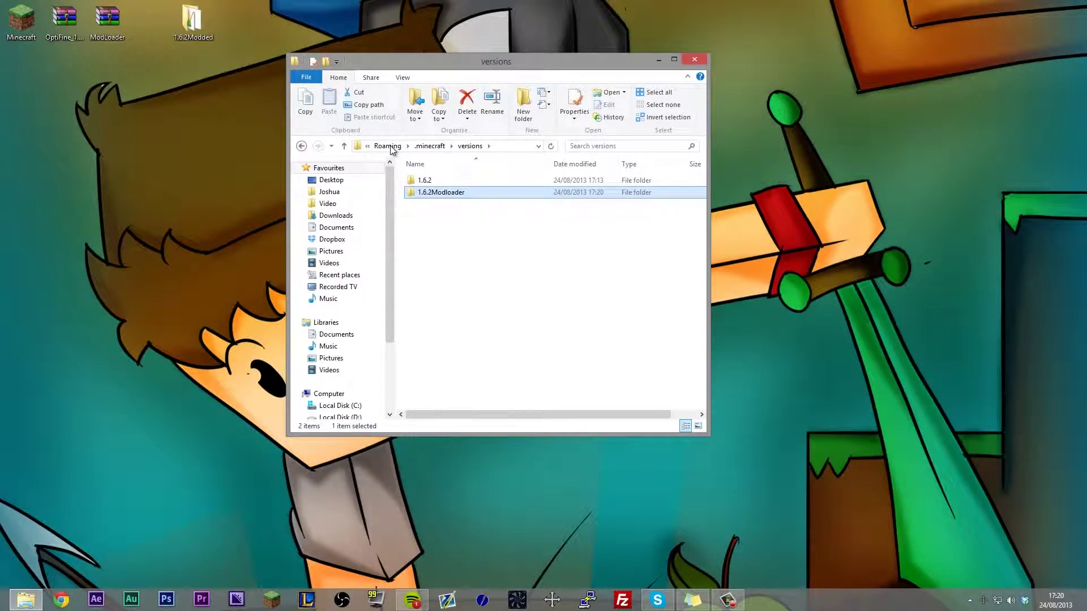
{"action": "double_click", "coordinate": [199, 22]}
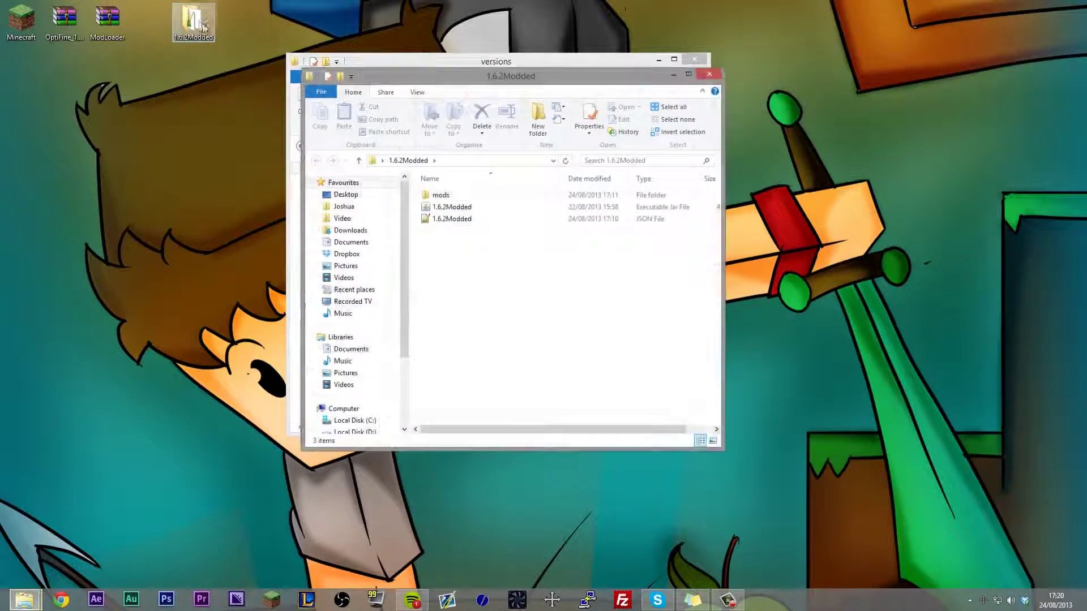
{"action": "left_click_drag", "start_coordinate": [491, 77], "coordinate": [748, 52]}
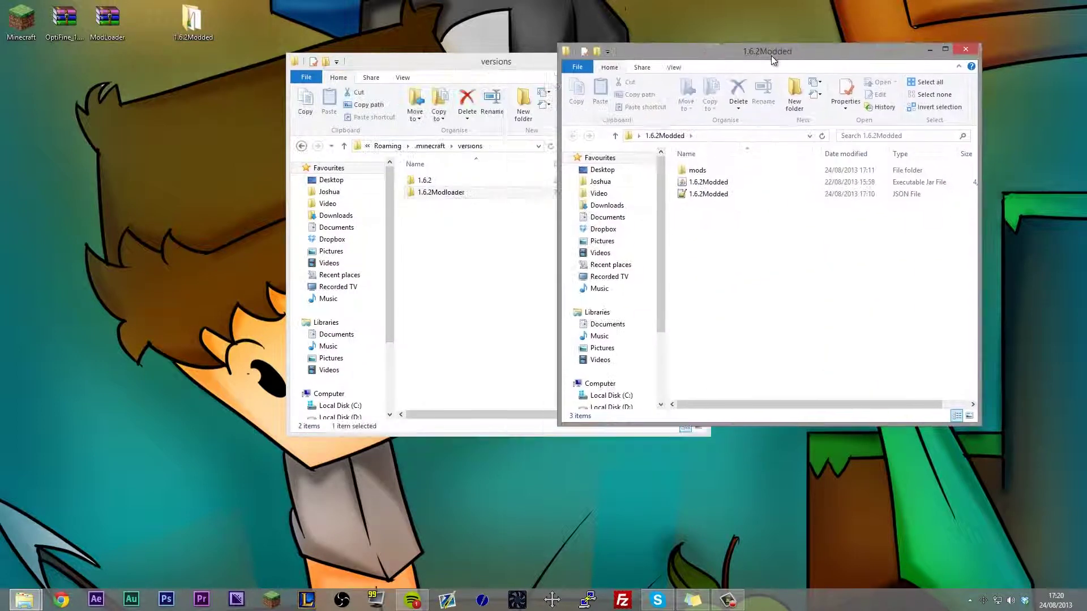
{"action": "double_click", "coordinate": [697, 170]}
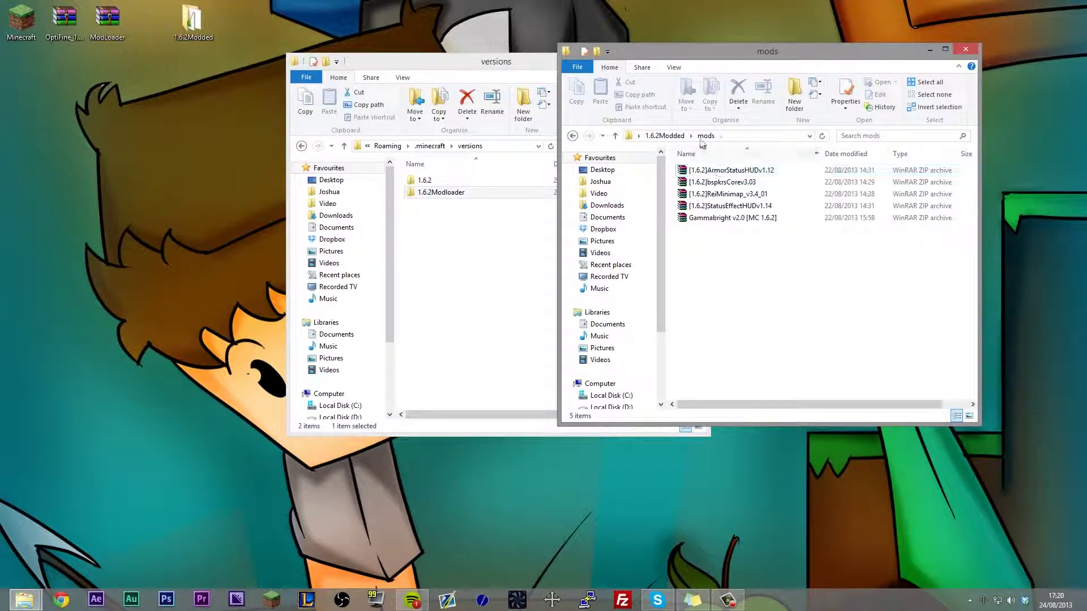
{"action": "left_click", "coordinate": [665, 136]}
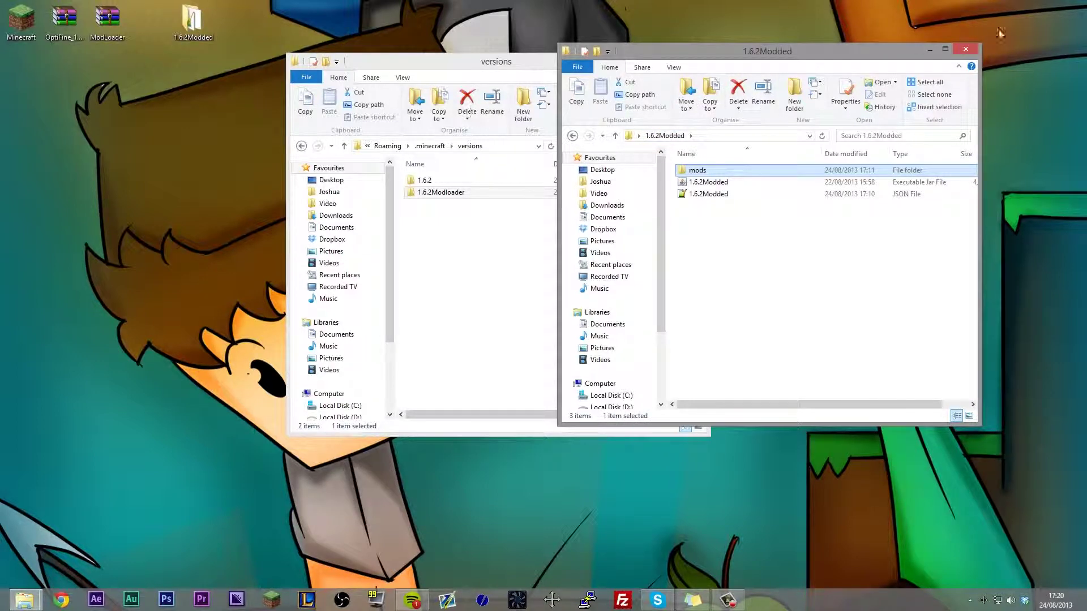
{"action": "left_click", "coordinate": [964, 51]}
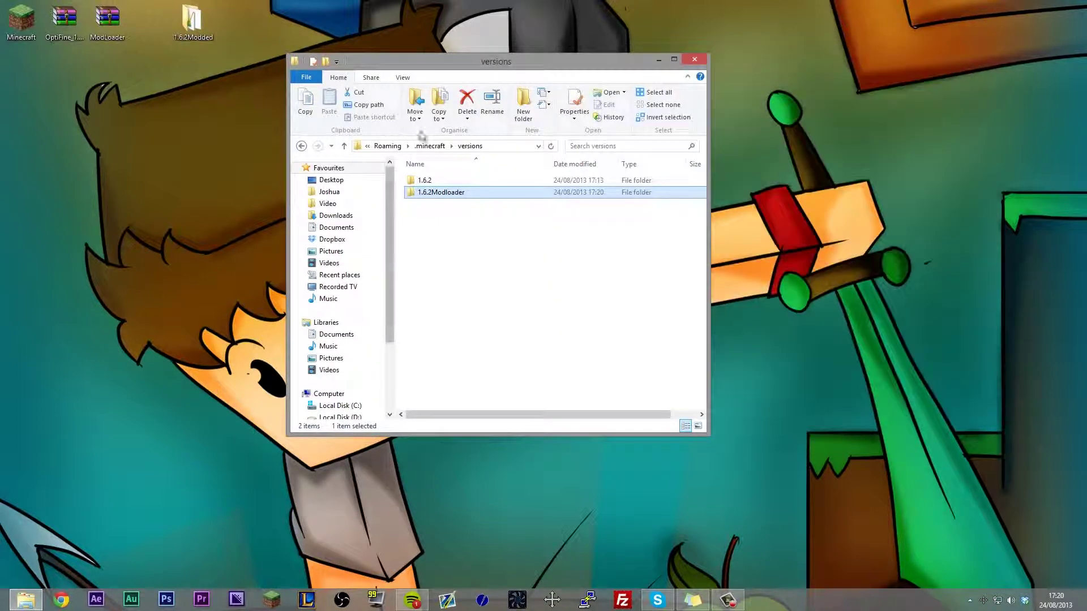
Move the 1.6.2Modded folder from the desktop into .minecraft's versions folder and duplicate it there
{"action": "left_click", "coordinate": [471, 147]}
{"action": "left_click_drag", "start_coordinate": [188, 22], "coordinate": [453, 210]}
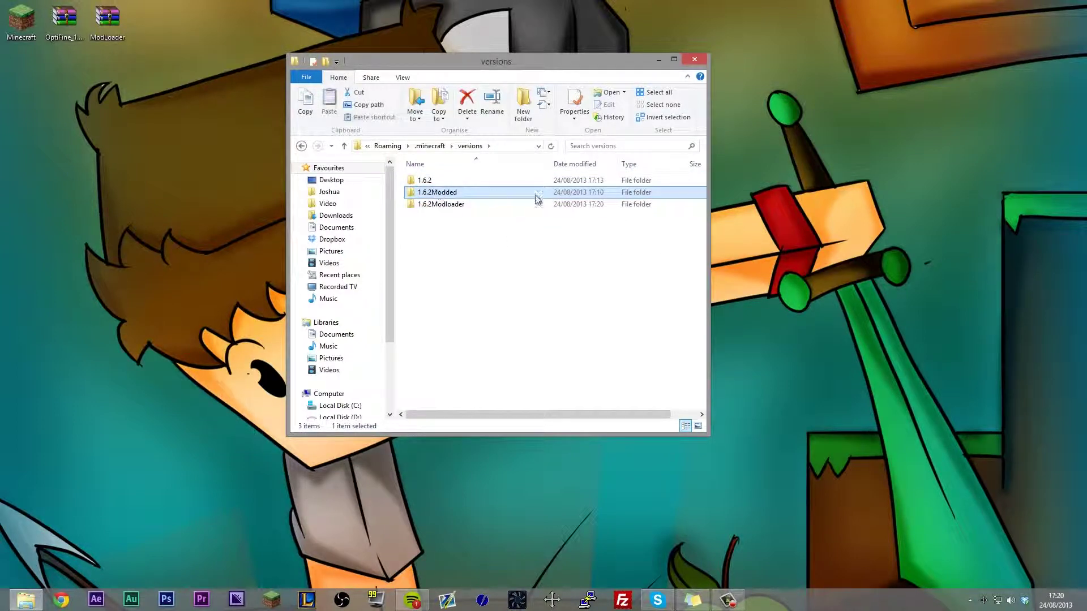
{"action": "key", "text": "ctrl+c"}
{"action": "key", "text": "ctrl+v"}
Rename the duplicated version folder as 1.6.2Tutorial
{"action": "left_click", "coordinate": [443, 205]}
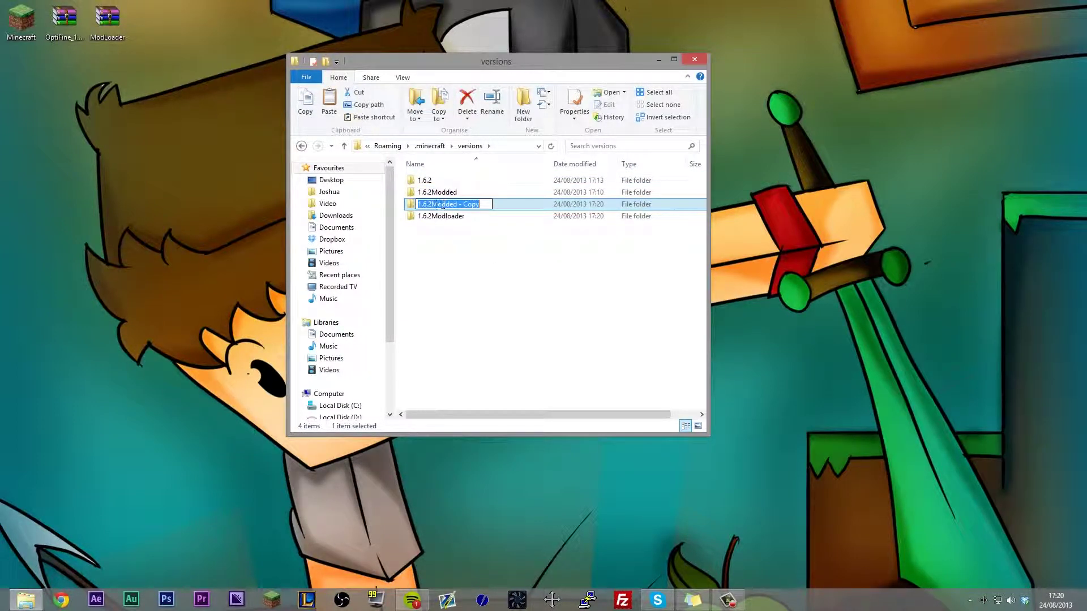
{"action": "left_click_drag", "start_coordinate": [435, 205], "coordinate": [565, 206]}
{"action": "key", "text": "Delete"}
{"action": "type", "text": "Tu"}
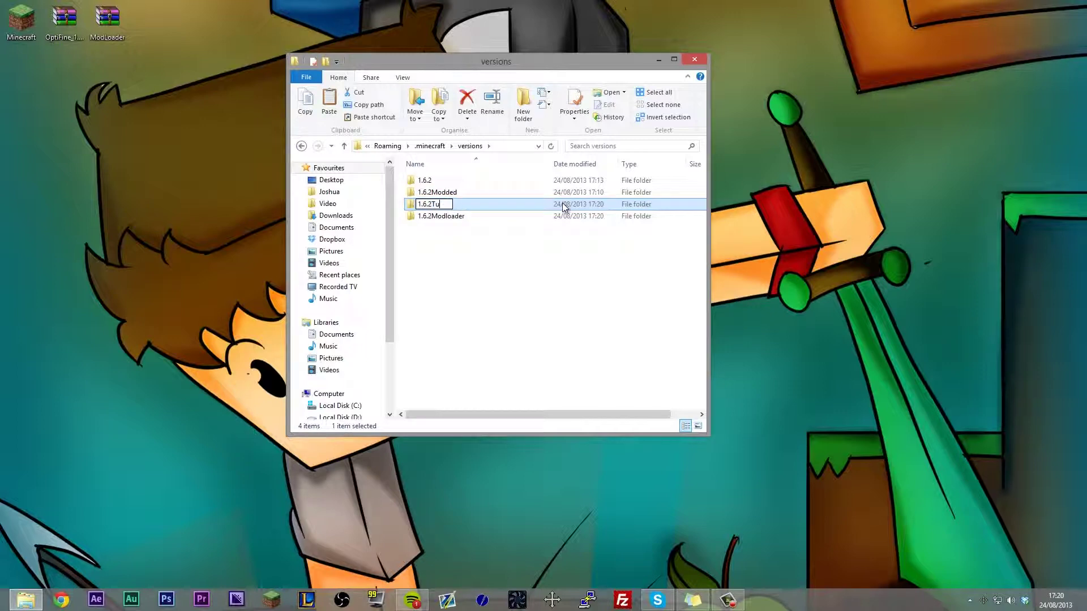
{"action": "type", "text": "torial"}
{"action": "key", "text": "shift+Left"}
{"action": "key", "text": "shift+Left"}
{"action": "key", "text": "shift+Left"}
{"action": "key", "text": "shift+Left"}
{"action": "key", "text": "shift+Left"}
{"action": "key", "text": "shift+Left"}
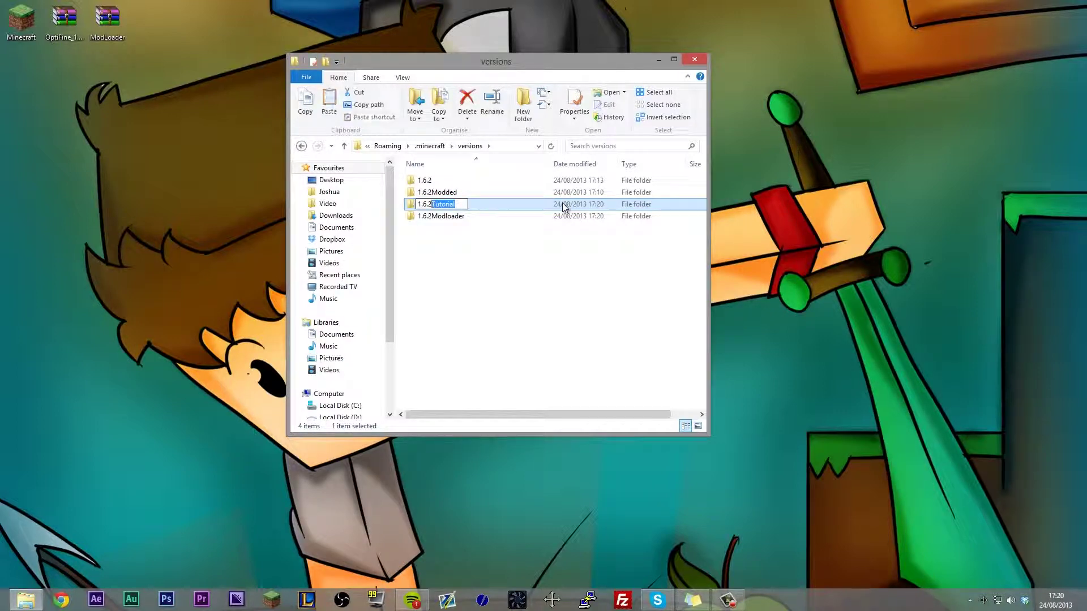
{"action": "left_click", "coordinate": [444, 252]}
Rename the executable jar file inside the 1.6.2Tutorial folder as 1.6.2Tutorial and select its full name for reuse
{"action": "double_click", "coordinate": [440, 219]}
{"action": "left_click", "coordinate": [433, 192]}
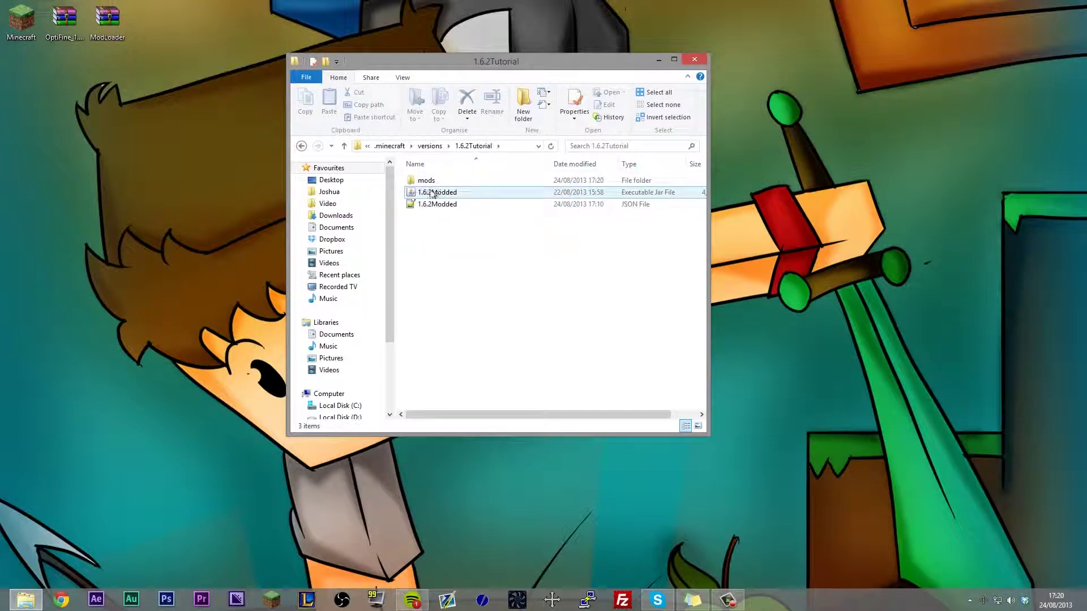
{"action": "right_click", "coordinate": [431, 192]}
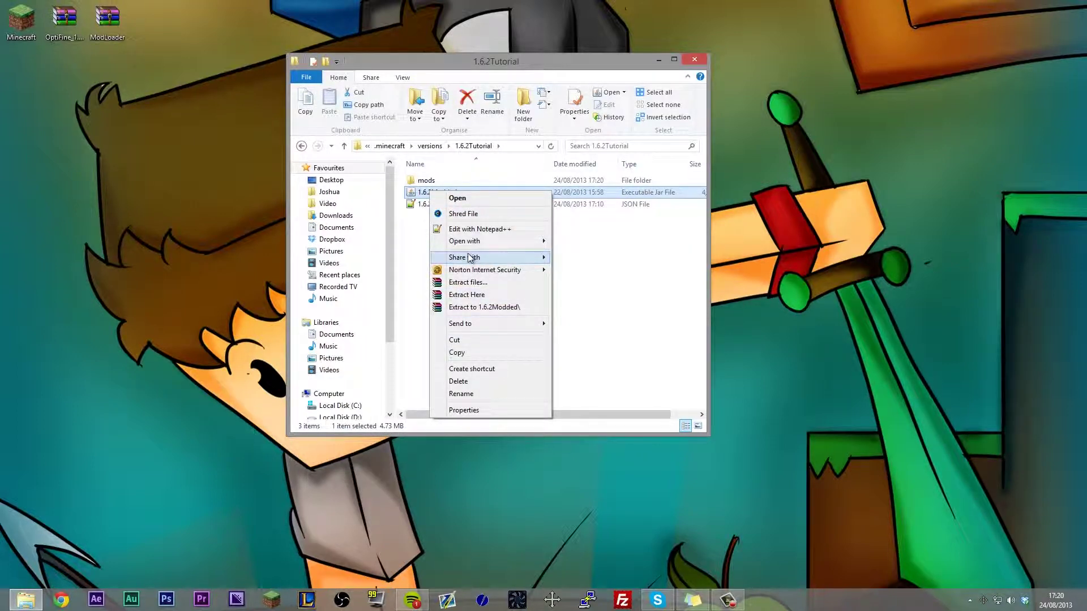
{"action": "left_click", "coordinate": [402, 222]}
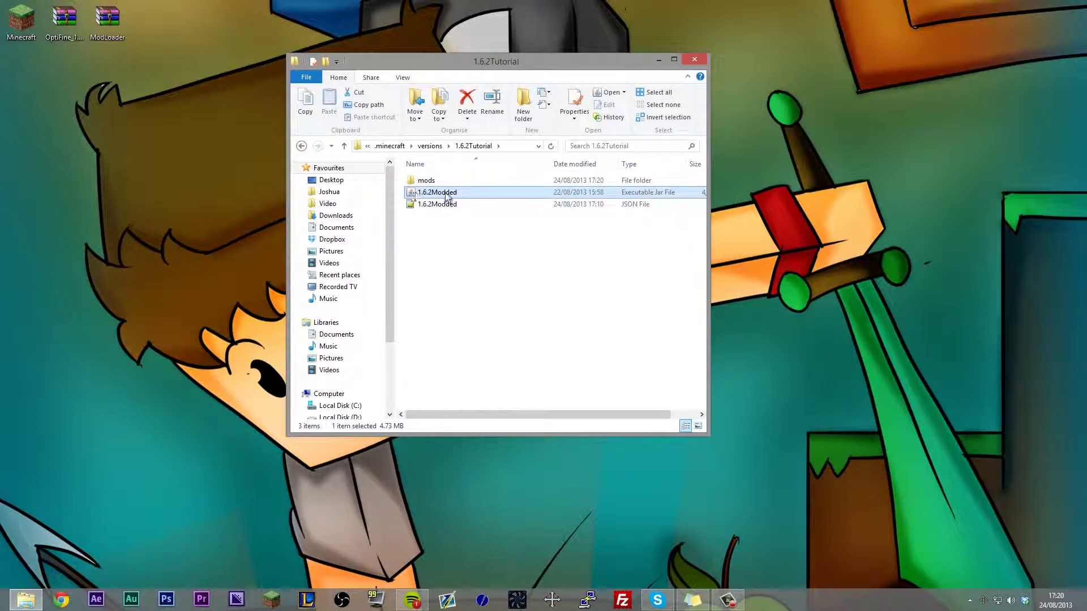
{"action": "left_click", "coordinate": [442, 194]}
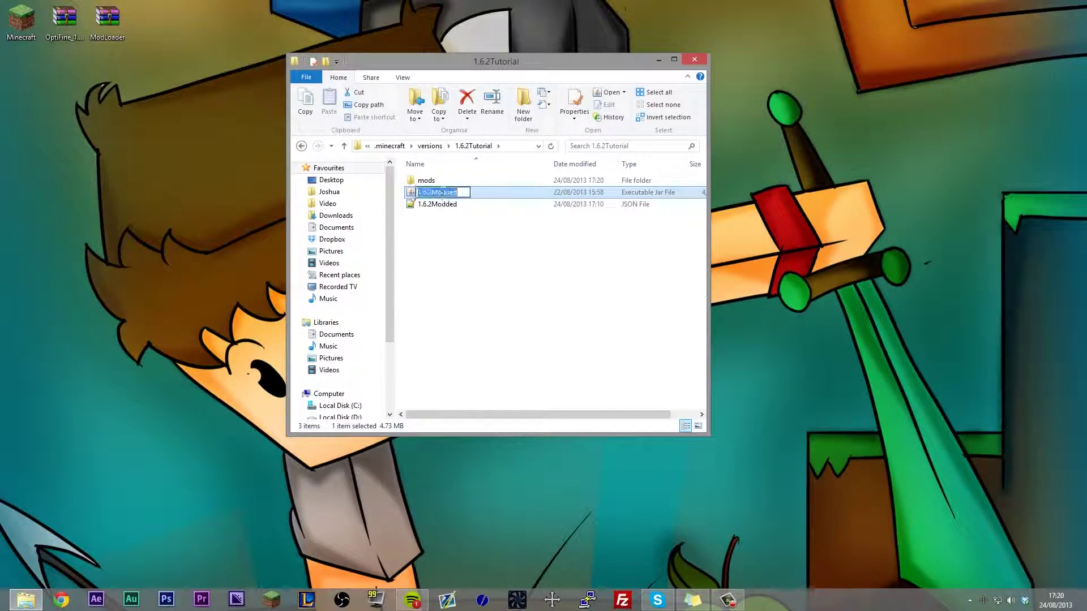
{"action": "type", "text": "Tutorial"}
{"action": "key", "text": "Return"}
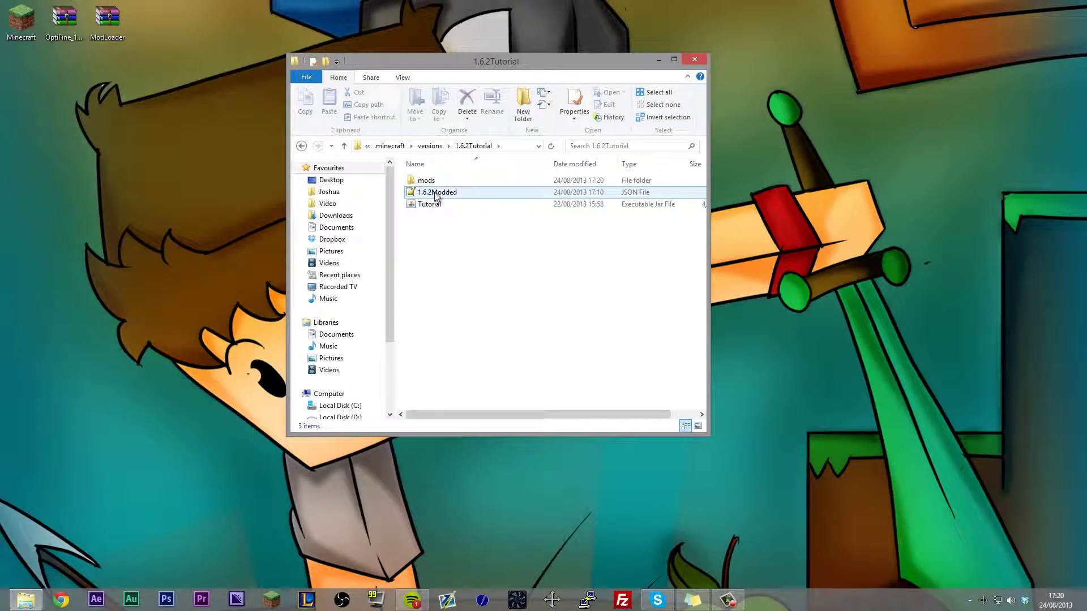
{"action": "left_click", "coordinate": [422, 205]}
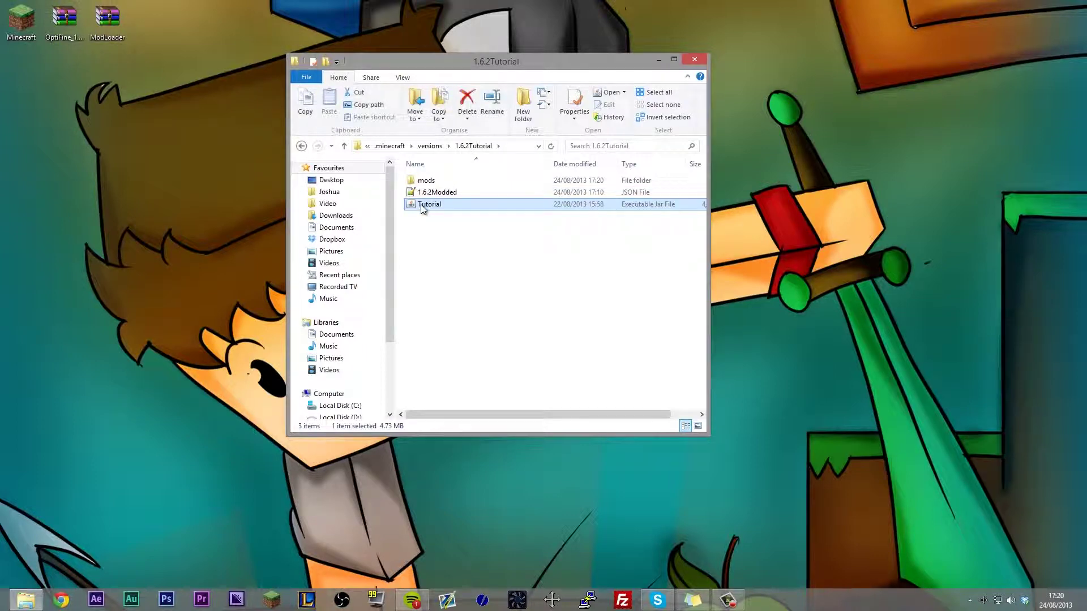
{"action": "left_click", "coordinate": [420, 205]}
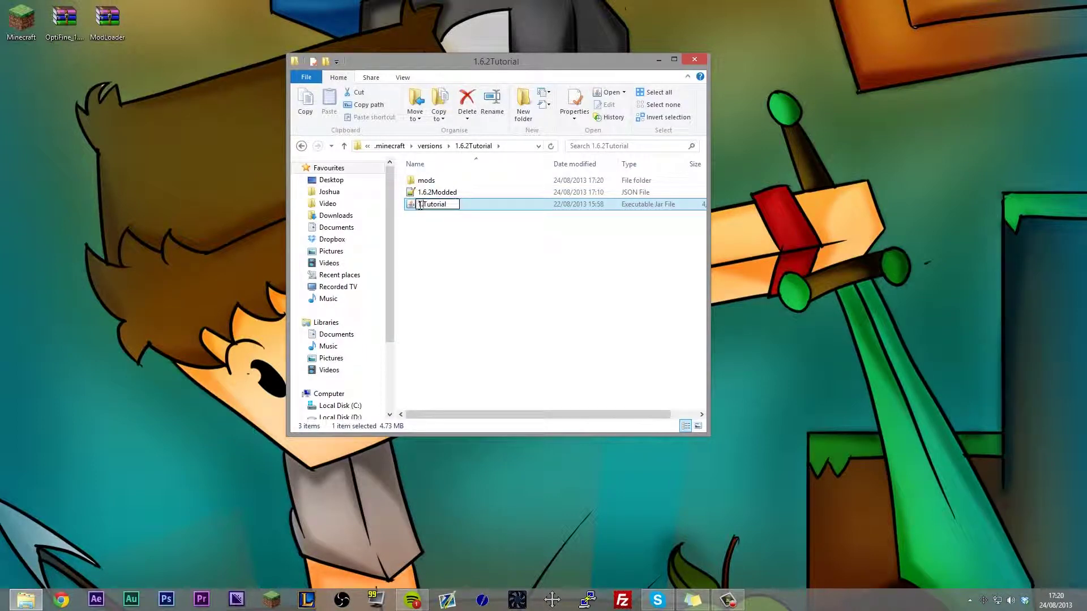
{"action": "key", "text": "ctrl+a"}
Rename the 1.6.2Modded JSON file as 1.6.2Tutorial
{"action": "left_click", "coordinate": [436, 193]}
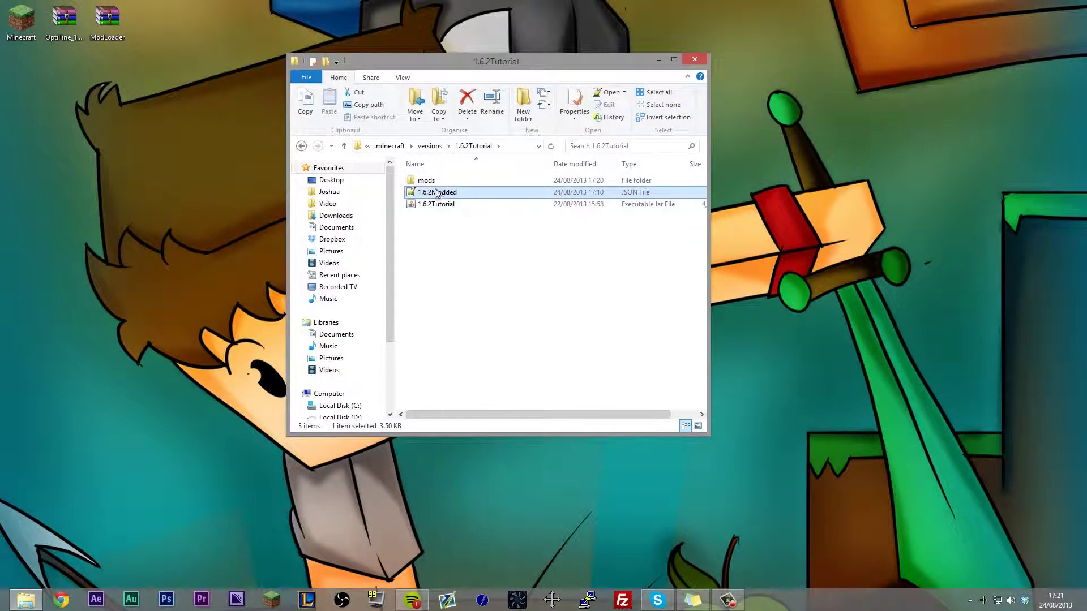
{"action": "left_click", "coordinate": [436, 193]}
{"action": "key", "text": "ctrl+v"}
{"action": "key", "text": "Return"}
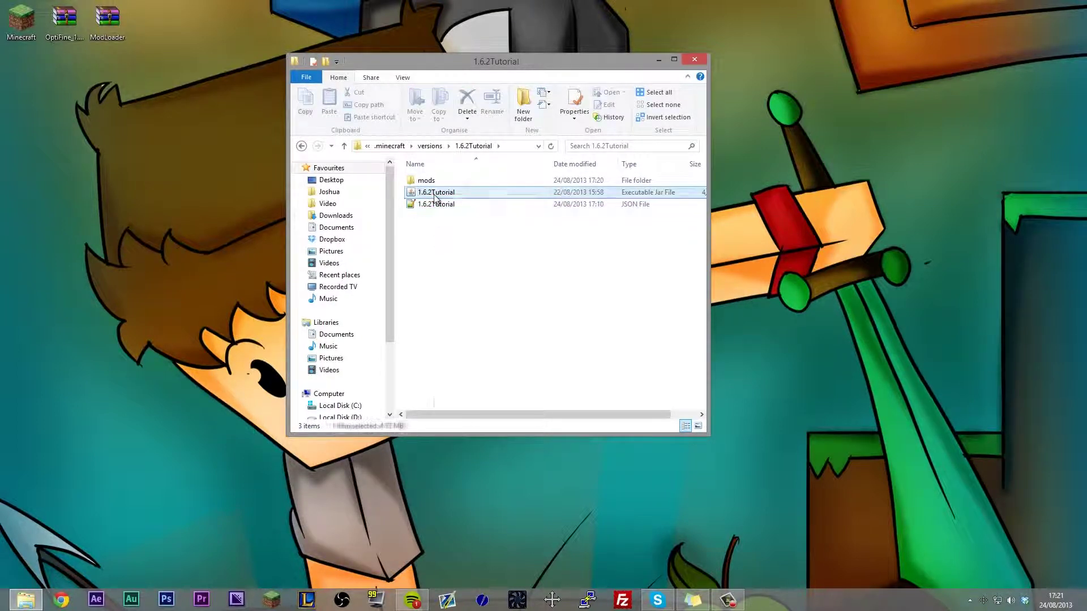
Edit the 1.6.2Tutorial JSON file in Notepad++, replacing the id value with 1.6.2Tutorial, then save and close it
{"action": "right_click", "coordinate": [434, 196]}
{"action": "right_click", "coordinate": [428, 204]}
{"action": "left_click", "coordinate": [464, 237]}
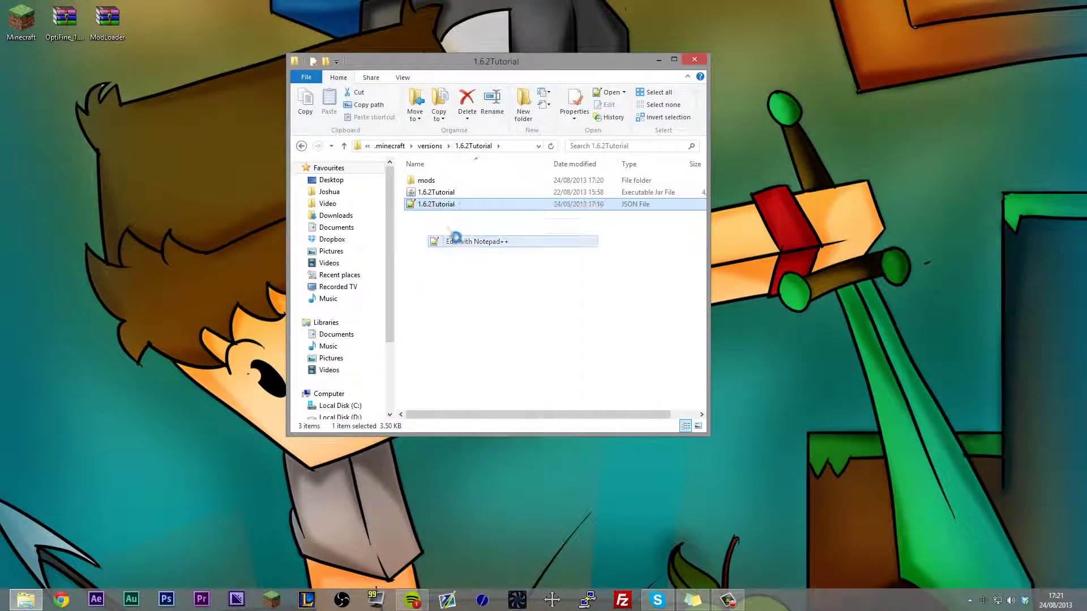
{"action": "left_click_drag", "start_coordinate": [332, 120], "coordinate": [388, 121]}
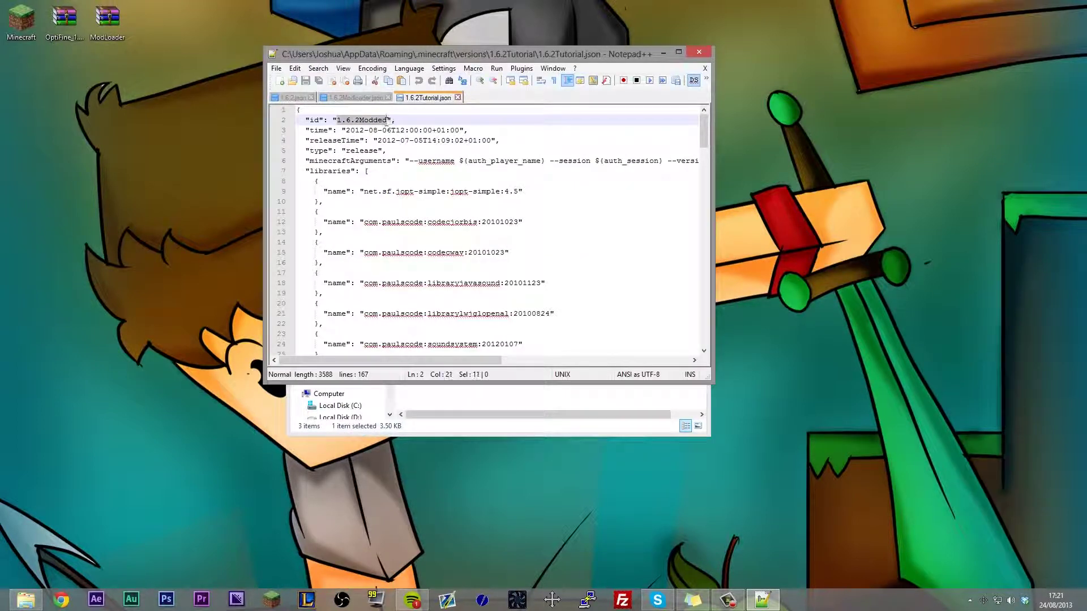
{"action": "key", "text": "ctrl+v"}
{"action": "key", "text": "ctrl+s"}
{"action": "left_click", "coordinate": [699, 51]}
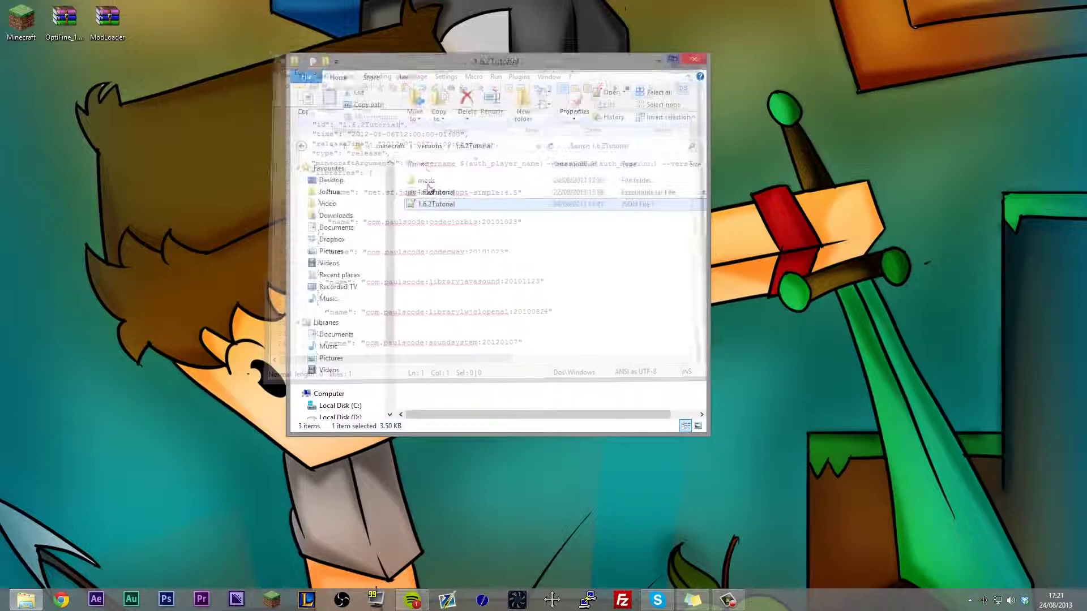
Return to the versions folder, close it and start the Minecraft launcher
{"action": "left_click", "coordinate": [430, 146]}
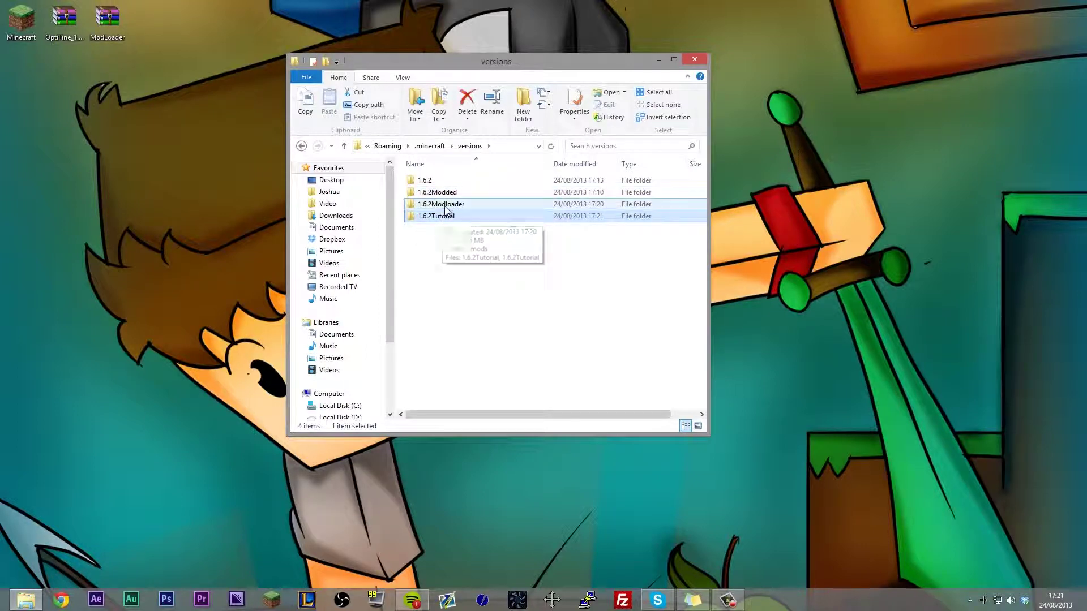
{"action": "left_click", "coordinate": [696, 59]}
{"action": "double_click", "coordinate": [28, 31]}
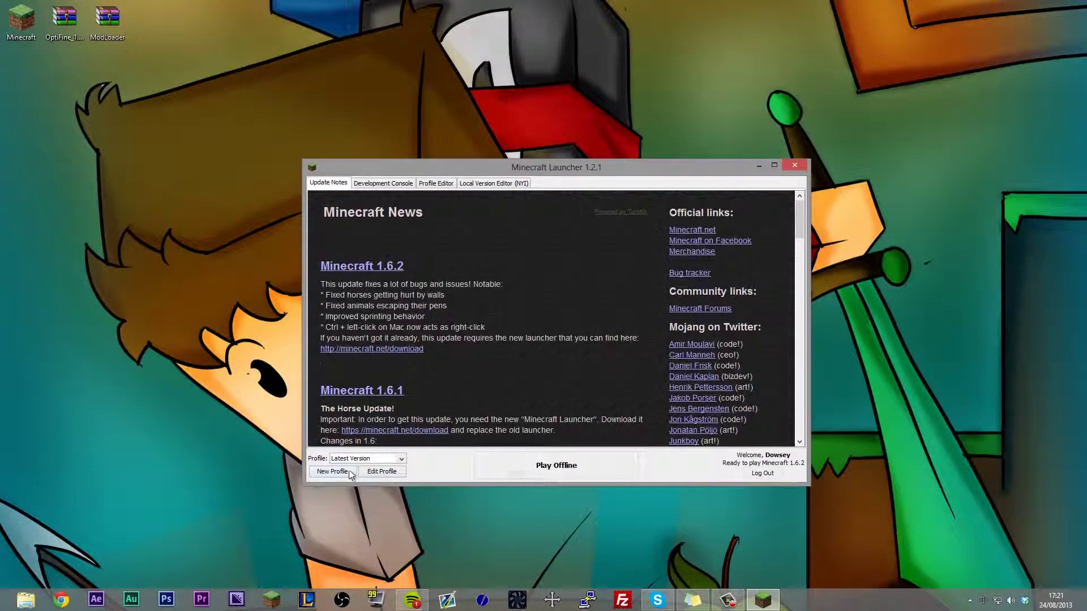
Create a launcher profile named Modded Survival that uses release 1.6.2Modded and save it
{"action": "left_click", "coordinate": [332, 471]}
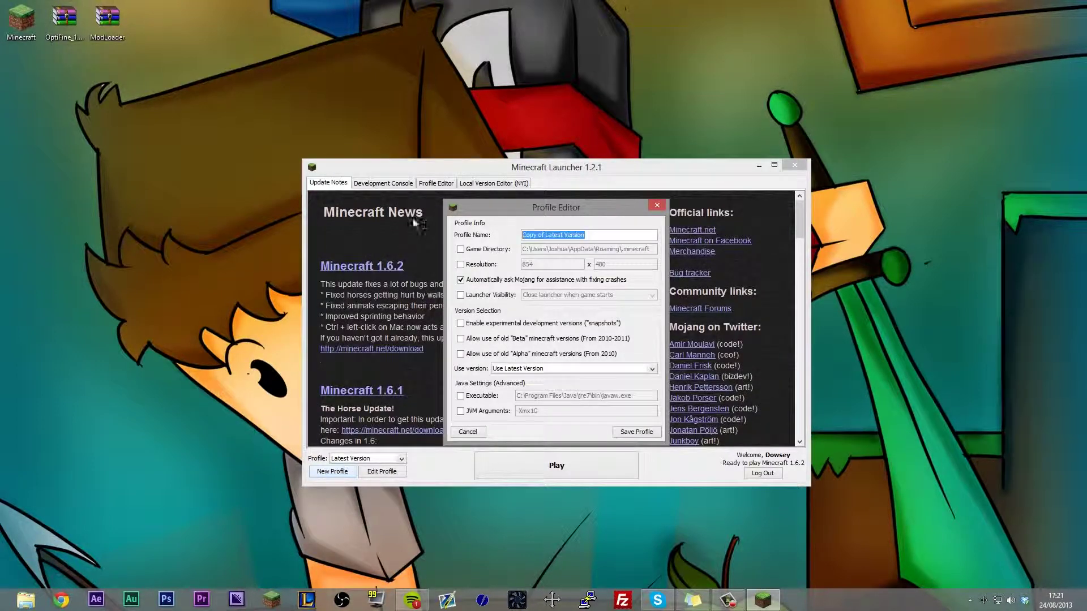
{"action": "type", "text": "Modded Survival"}
{"action": "left_click", "coordinate": [576, 369]}
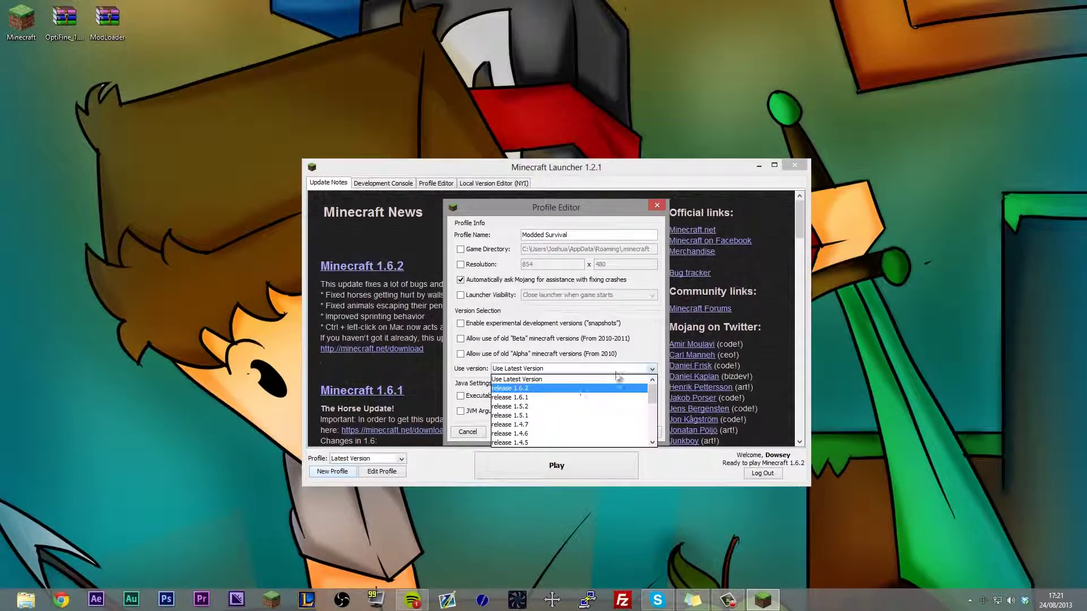
{"action": "scroll", "coordinate": [645, 391], "scroll_direction": "down", "scroll_amount": 3}
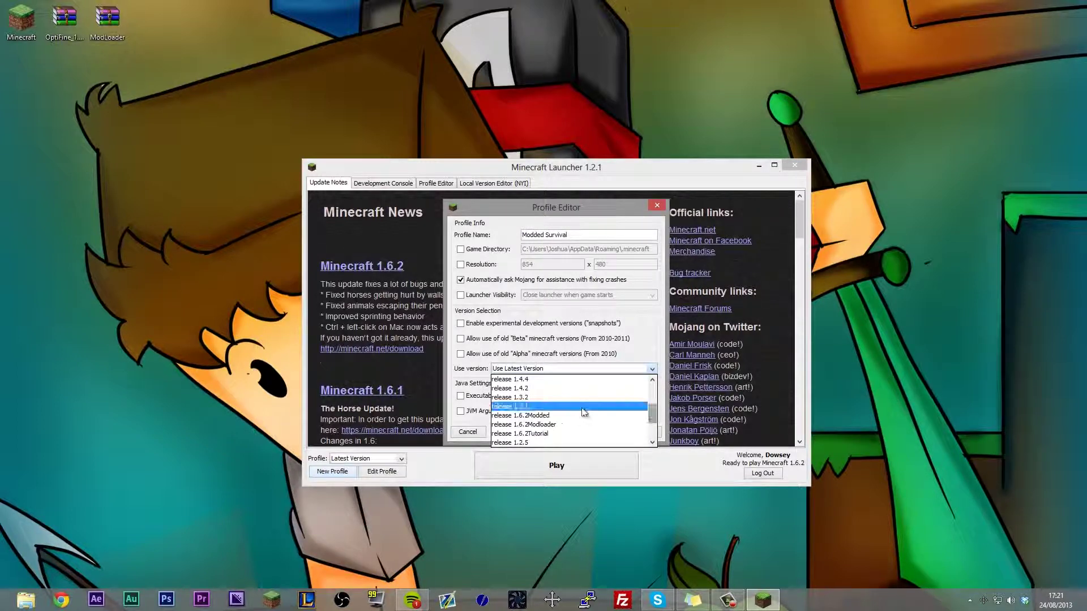
{"action": "left_click", "coordinate": [542, 417]}
{"action": "left_click", "coordinate": [641, 437]}
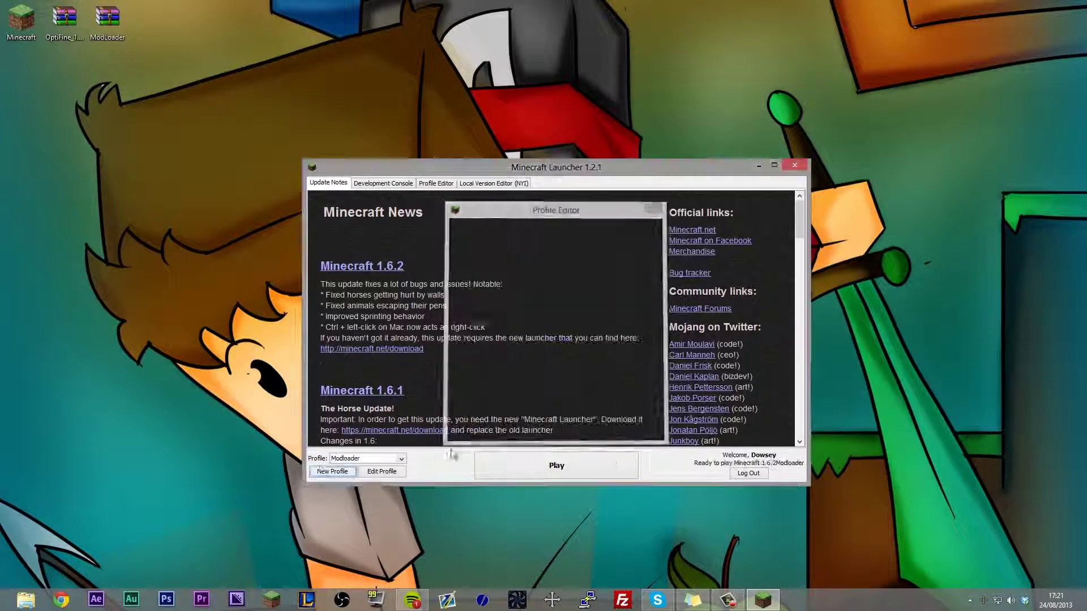
Create another launcher profile named Tutorial that uses release 1.6.2Tutorial and save it
{"action": "left_click", "coordinate": [332, 471]}
{"action": "type", "text": "Tutorial"}
{"action": "key", "text": "ctrl+a"}
{"action": "type", "text": "Tut"}
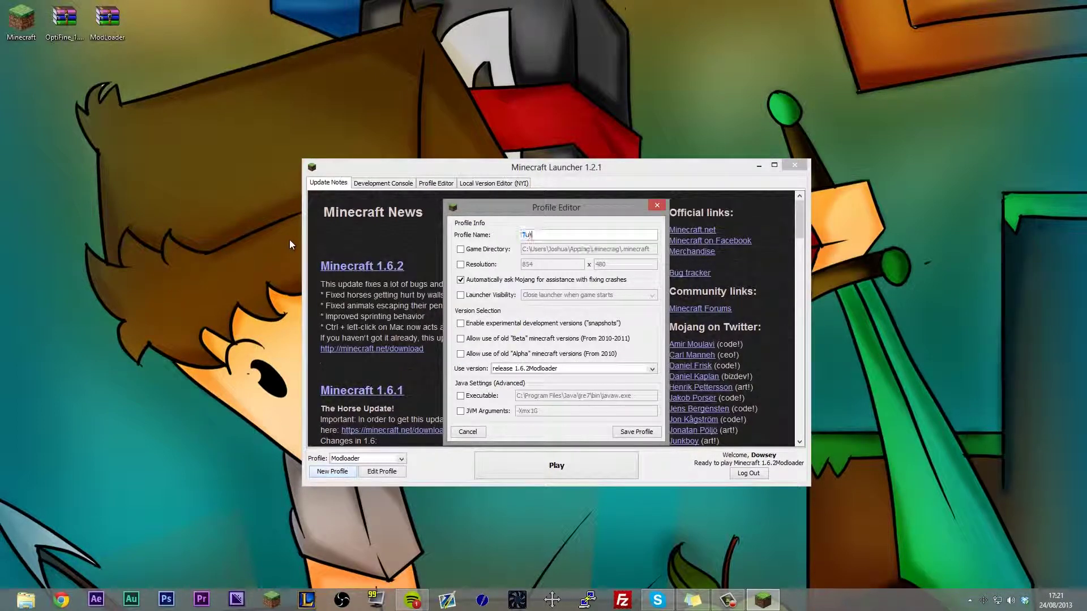
{"action": "left_click", "coordinate": [510, 371]}
{"action": "left_click", "coordinate": [544, 389]}
{"action": "left_click", "coordinate": [639, 434]}
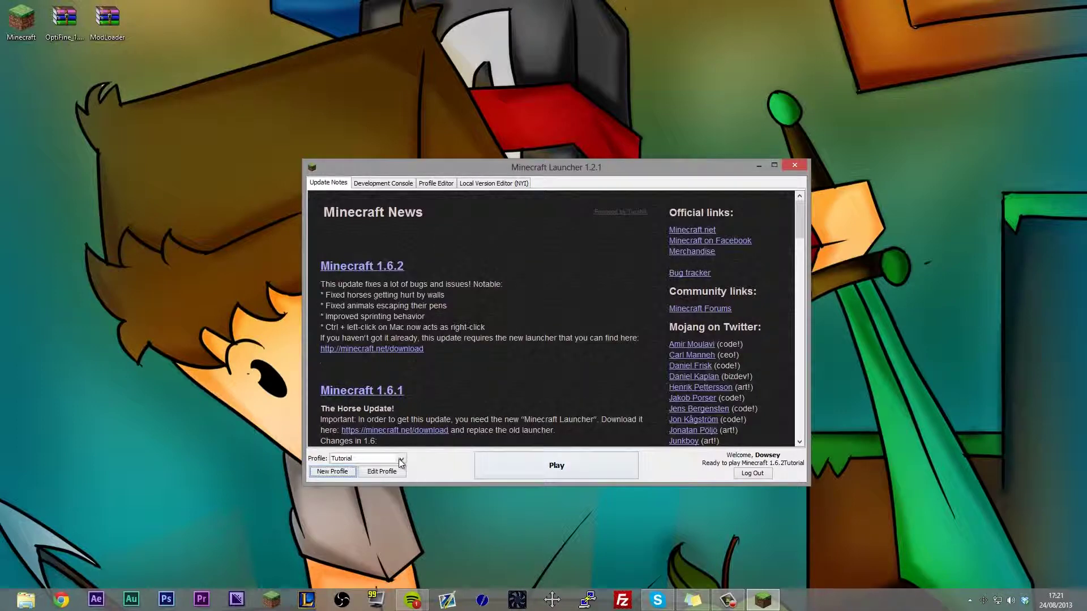
Switch the active profile to Modloader, to Modded Survival and finally to Latest Version
{"action": "left_click", "coordinate": [401, 460]}
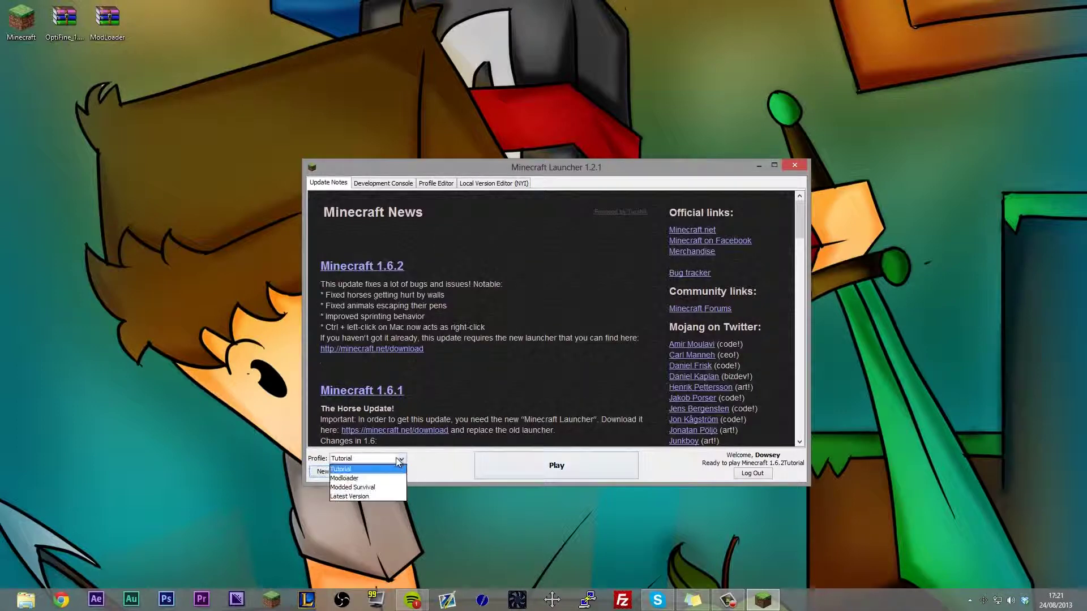
{"action": "left_click", "coordinate": [374, 479]}
{"action": "left_click", "coordinate": [367, 458]}
{"action": "left_click", "coordinate": [362, 487]}
{"action": "left_click", "coordinate": [367, 459]}
{"action": "left_click", "coordinate": [372, 497]}
Start a new profile named Beta 1.7 and allow the use of old Beta Minecraft versions, accepting the warning
{"action": "left_click", "coordinate": [329, 475]}
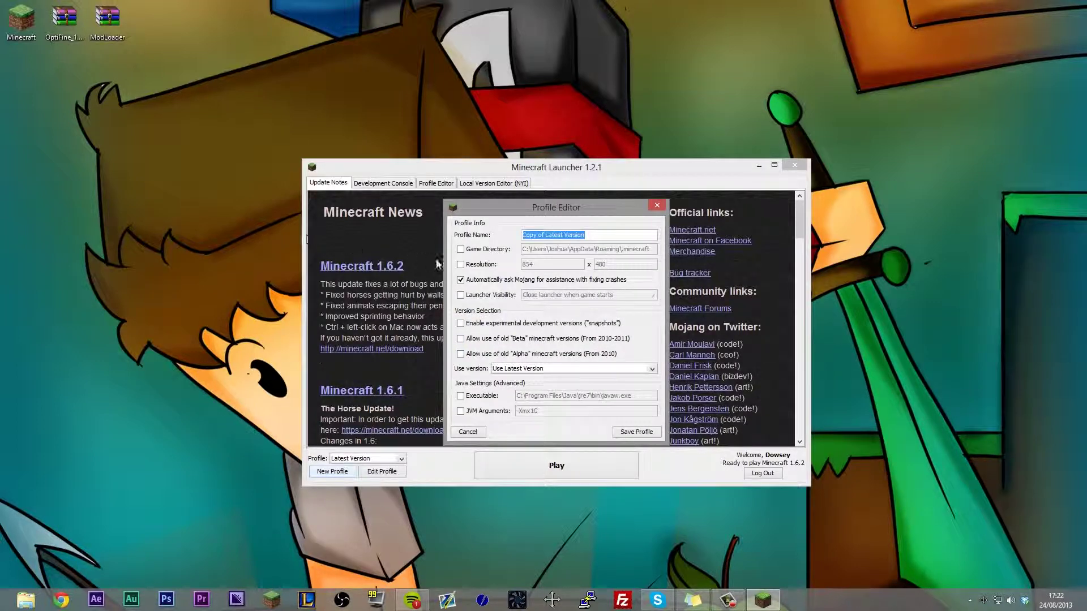
{"action": "type", "text": "1.7."}
{"action": "key", "text": "Home"}
{"action": "type", "text": "Beta"}
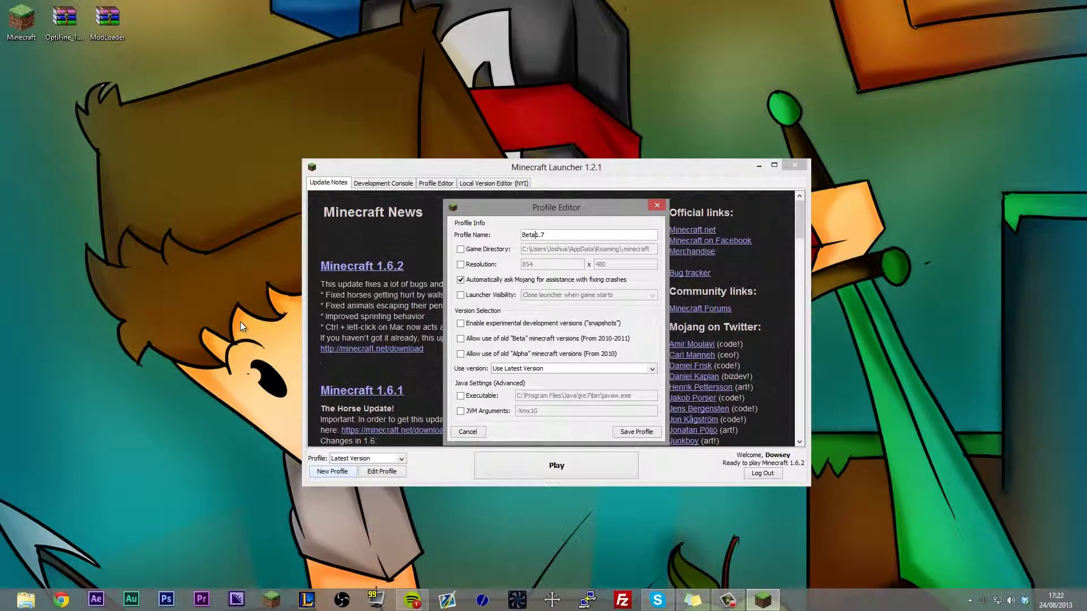
{"action": "left_click", "coordinate": [460, 339]}
{"action": "left_click", "coordinate": [511, 365]}
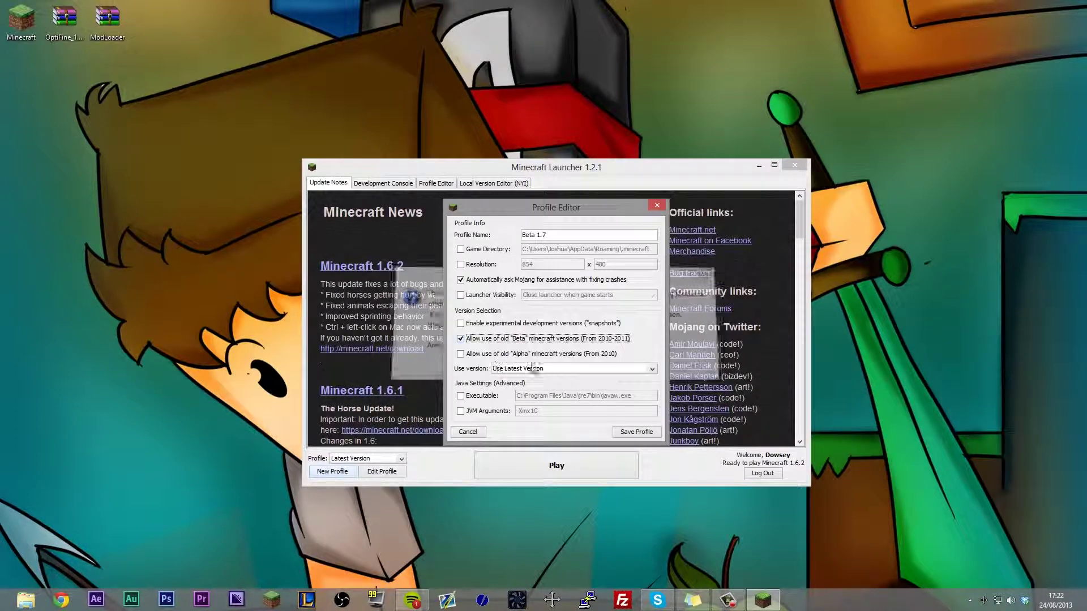
Set the Beta 1.7 profile to use version old-beta b1.7 and save the profile
{"action": "left_click", "coordinate": [532, 369]}
{"action": "scroll", "coordinate": [542, 414], "scroll_direction": "down", "scroll_amount": 5}
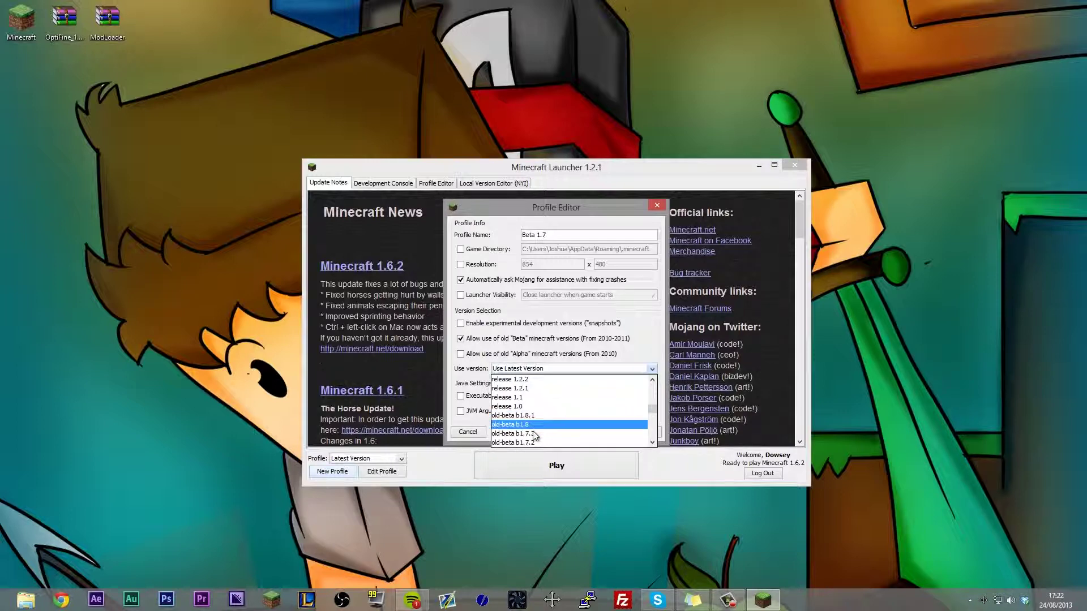
{"action": "scroll", "coordinate": [536, 447], "scroll_direction": "down", "scroll_amount": 3}
{"action": "left_click", "coordinate": [535, 443]}
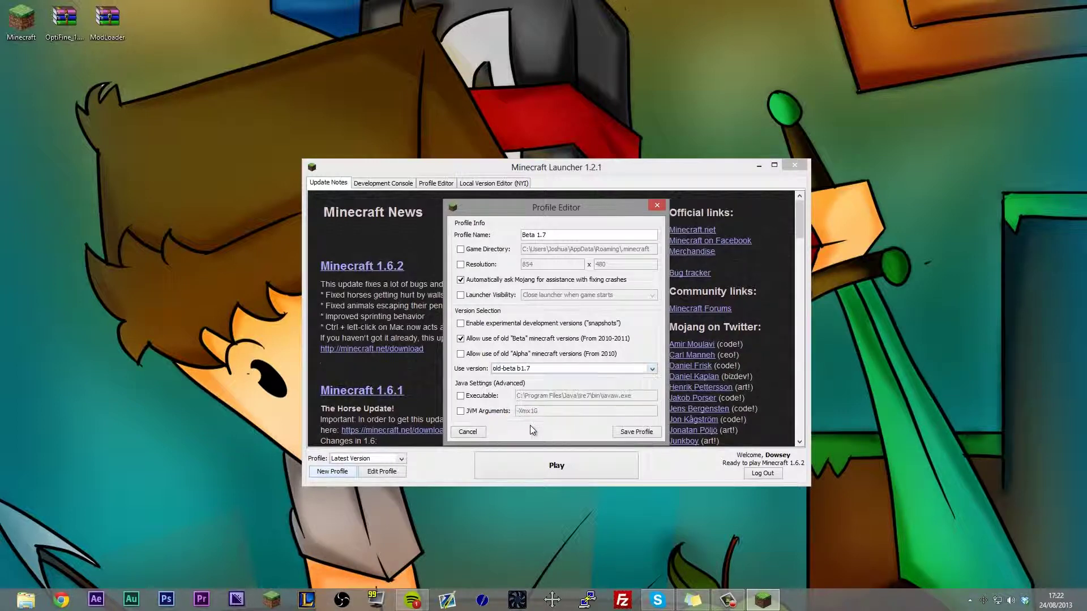
{"action": "left_click", "coordinate": [635, 432]}
Make Modloader the active profile and launch the game with it
{"action": "left_click", "coordinate": [373, 459]}
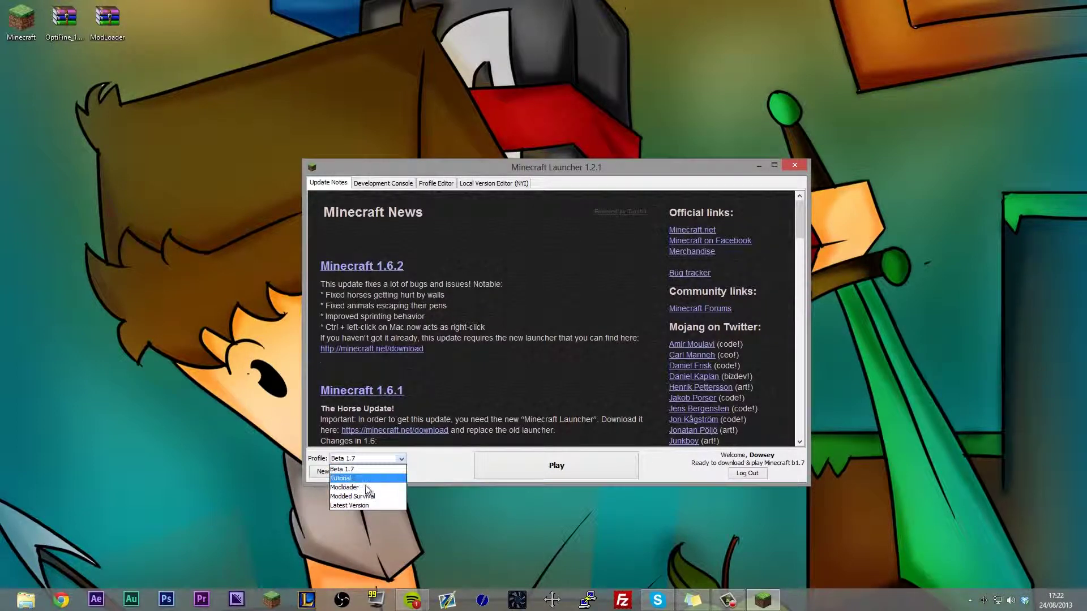
{"action": "left_click", "coordinate": [343, 487]}
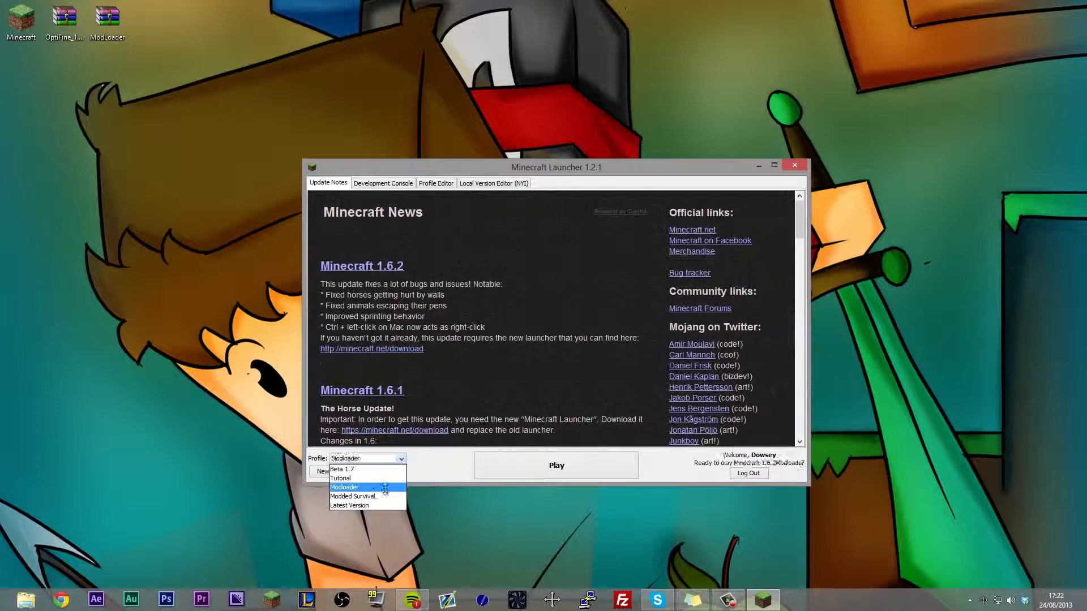
{"action": "left_click", "coordinate": [537, 466]}
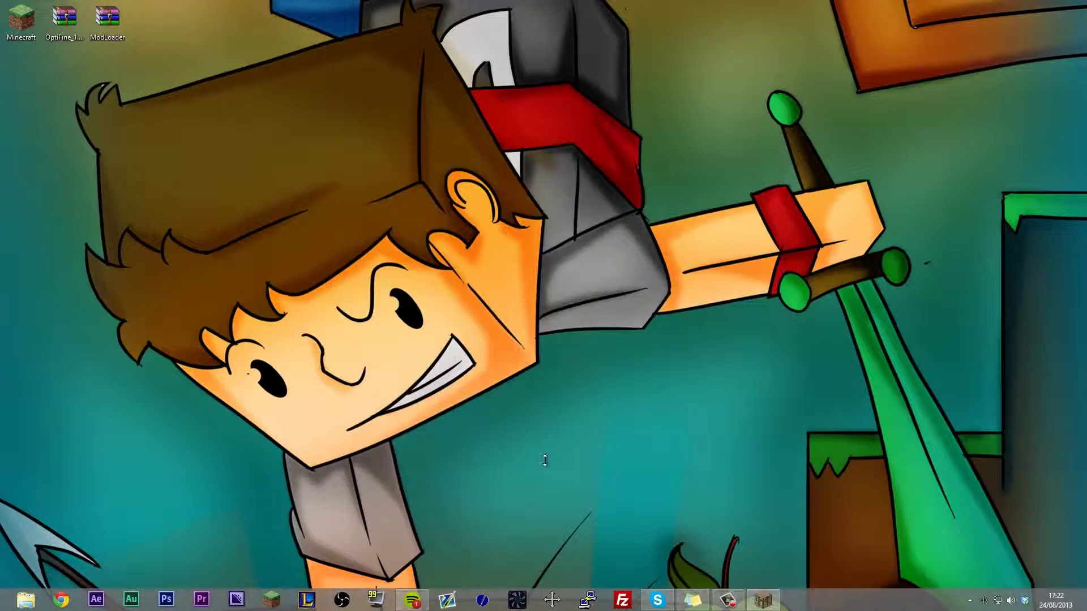